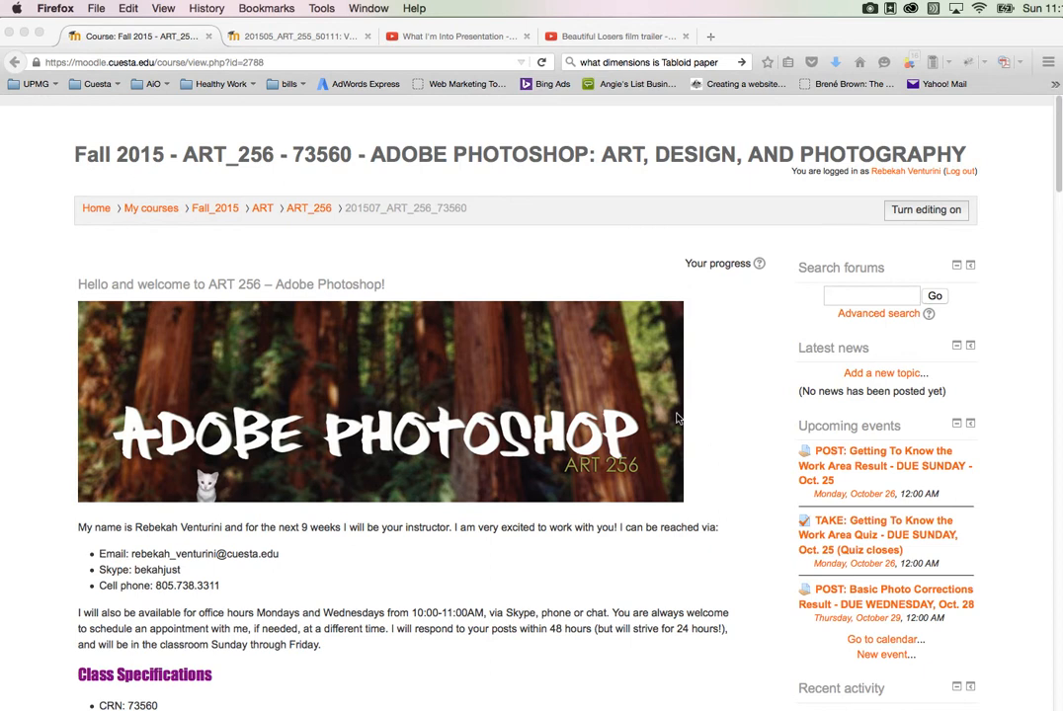
Step: Examine the course page's welcome text, learning outcomes, Week 1 to-do list and Week 2 introduction
scroll(417, 542, down, 1)
scroll(417, 543, down, 5)
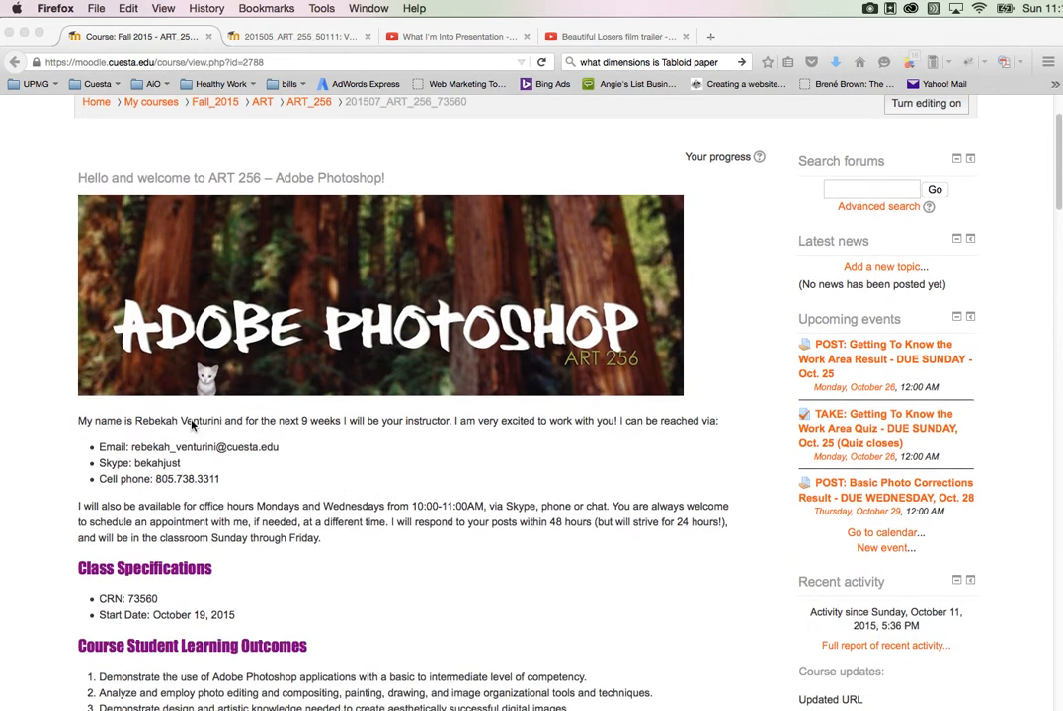
scroll(343, 530, down, 15)
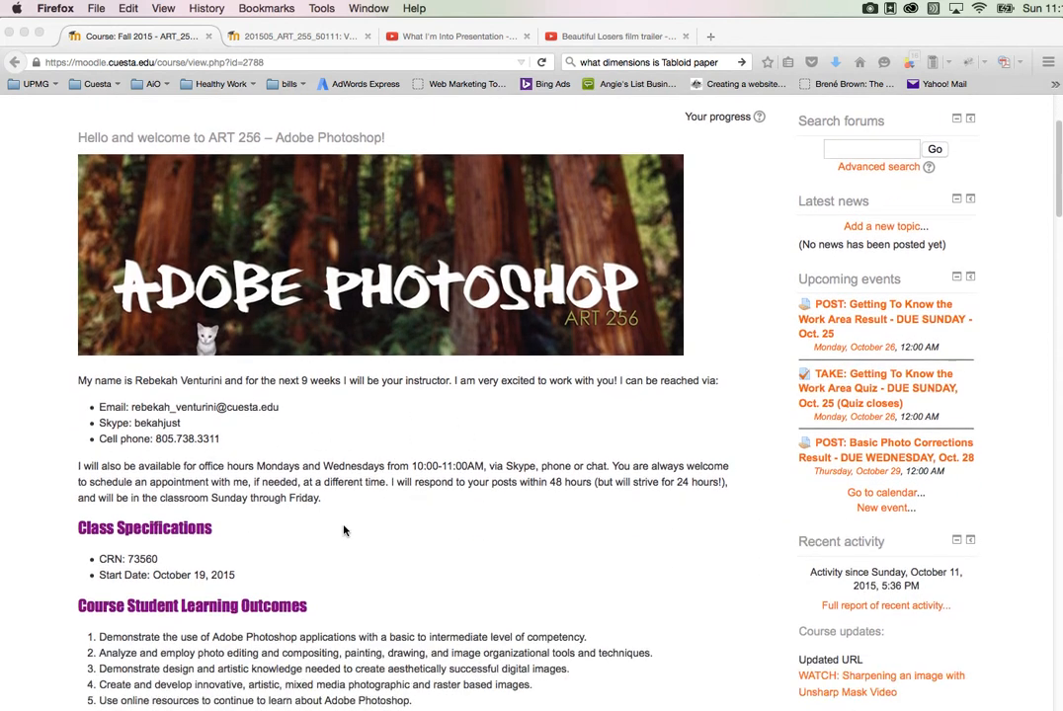
scroll(342, 531, down, 4)
scroll(342, 530, down, 4)
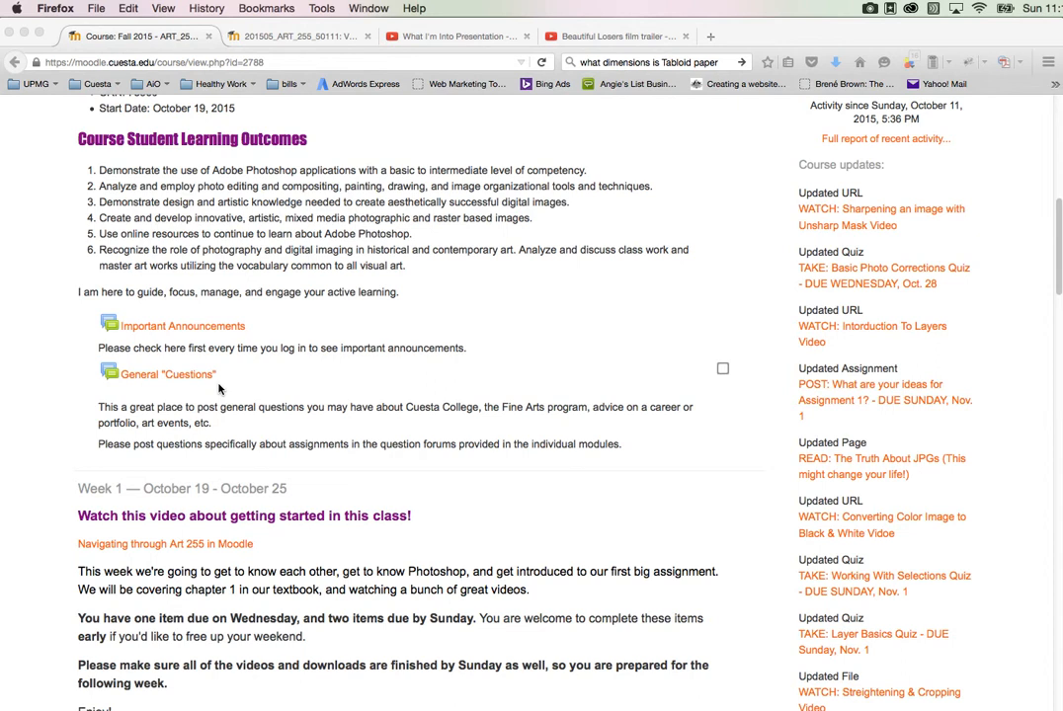
scroll(219, 388, down, 5)
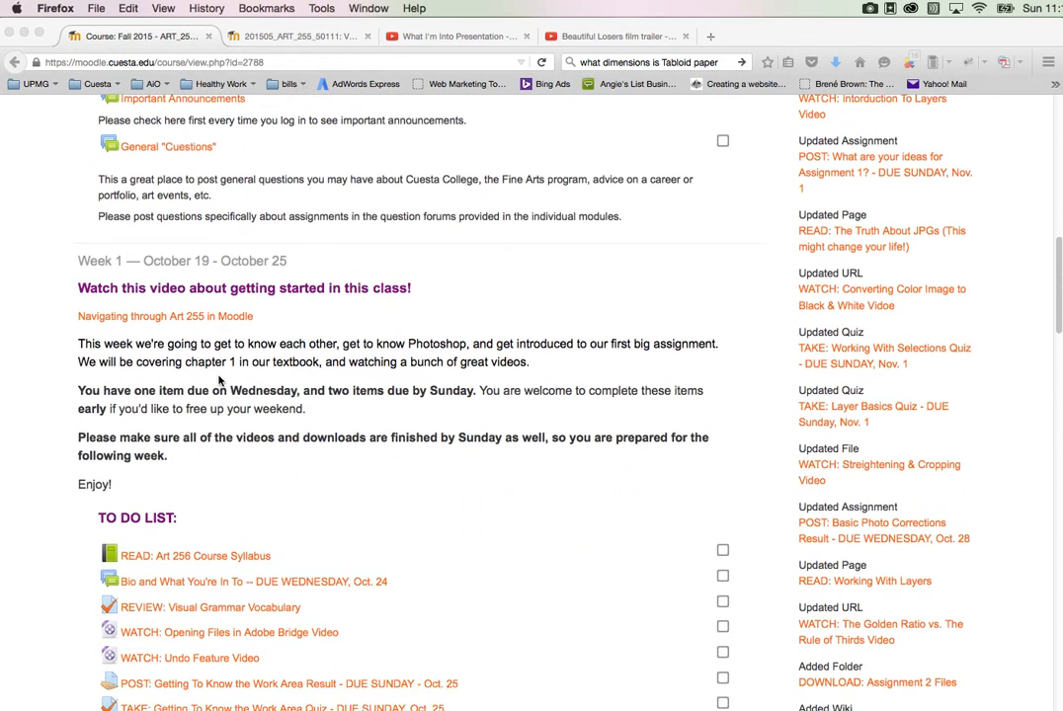
scroll(214, 374, down, 1)
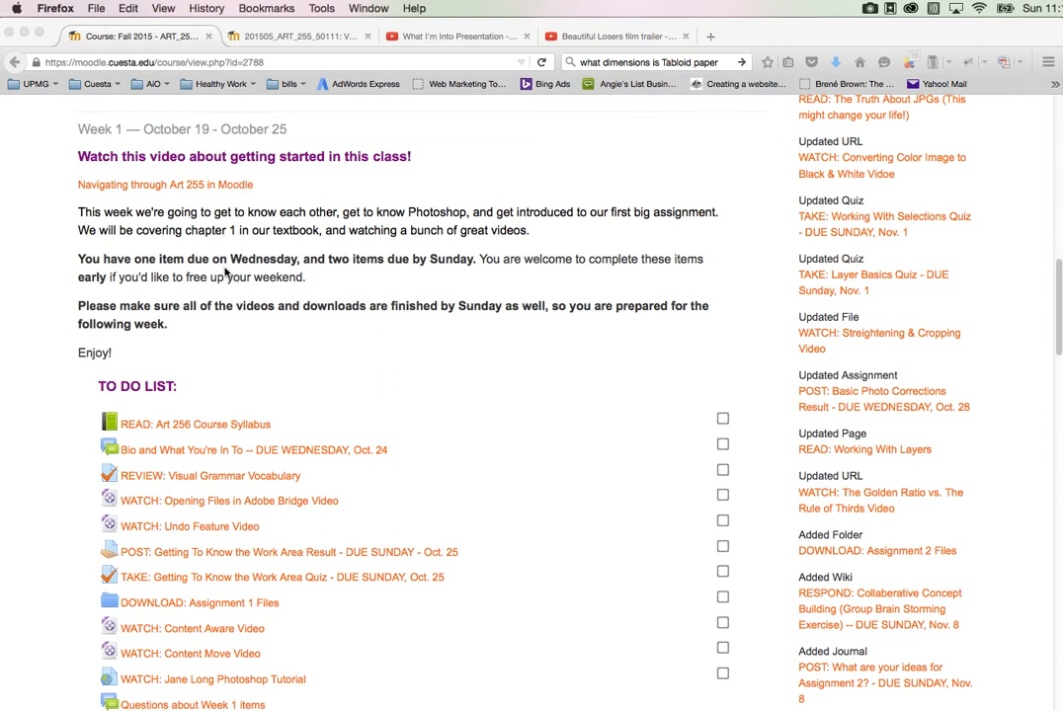
scroll(238, 259, down, 1)
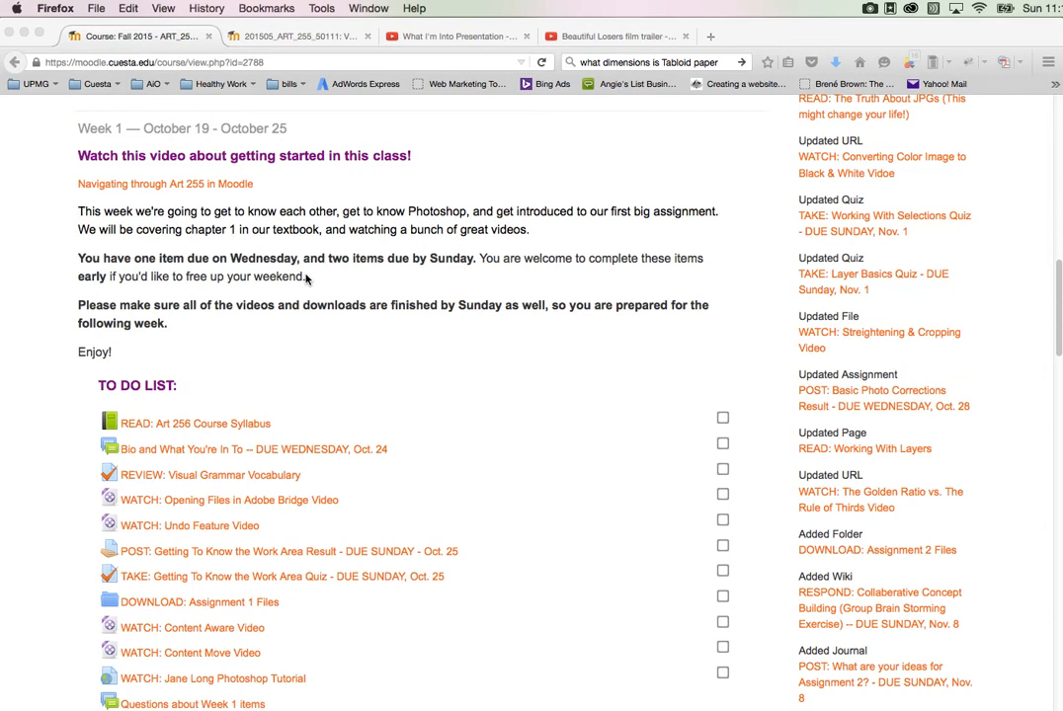
scroll(264, 285, down, 3)
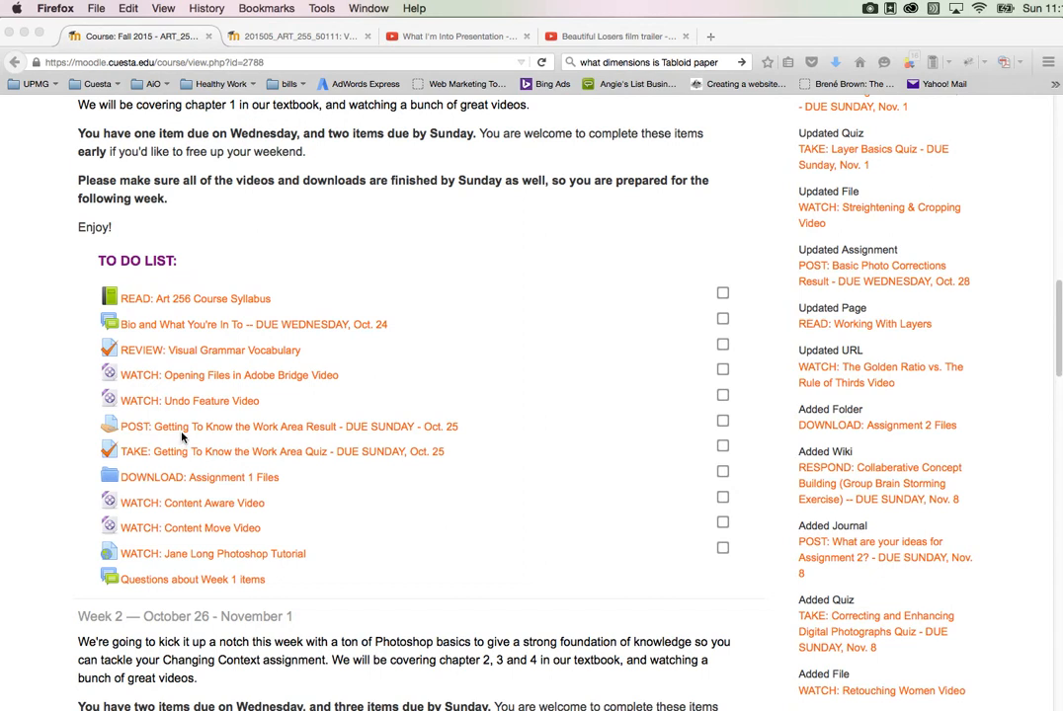
scroll(182, 436, down, 3)
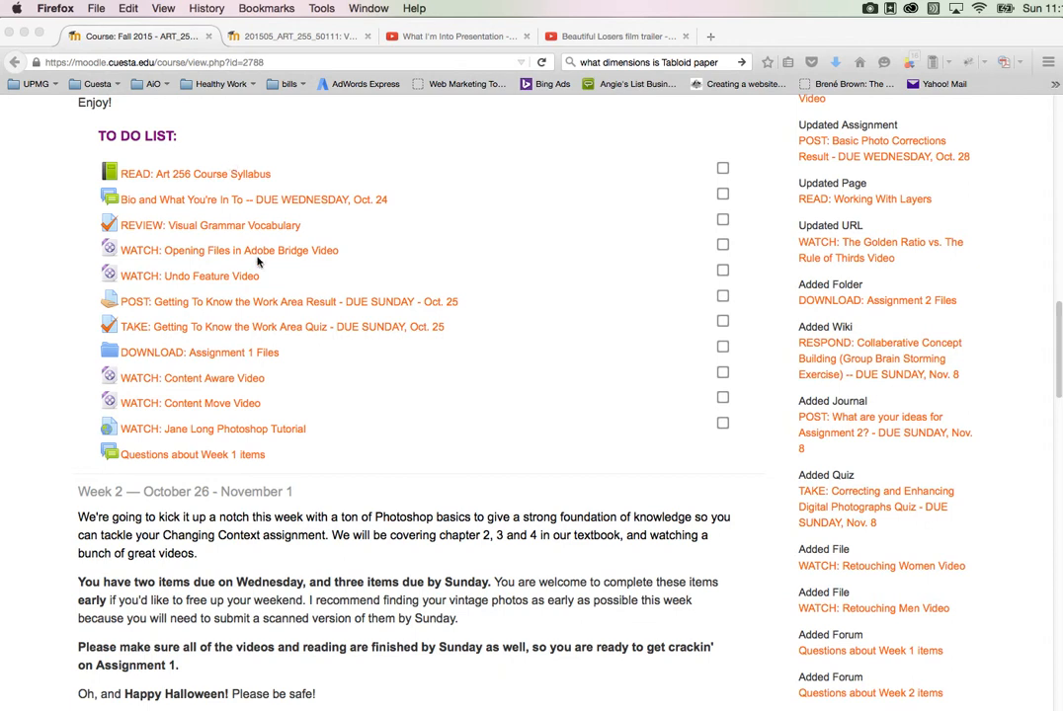
scroll(293, 440, down, 1)
scroll(293, 440, down, 5)
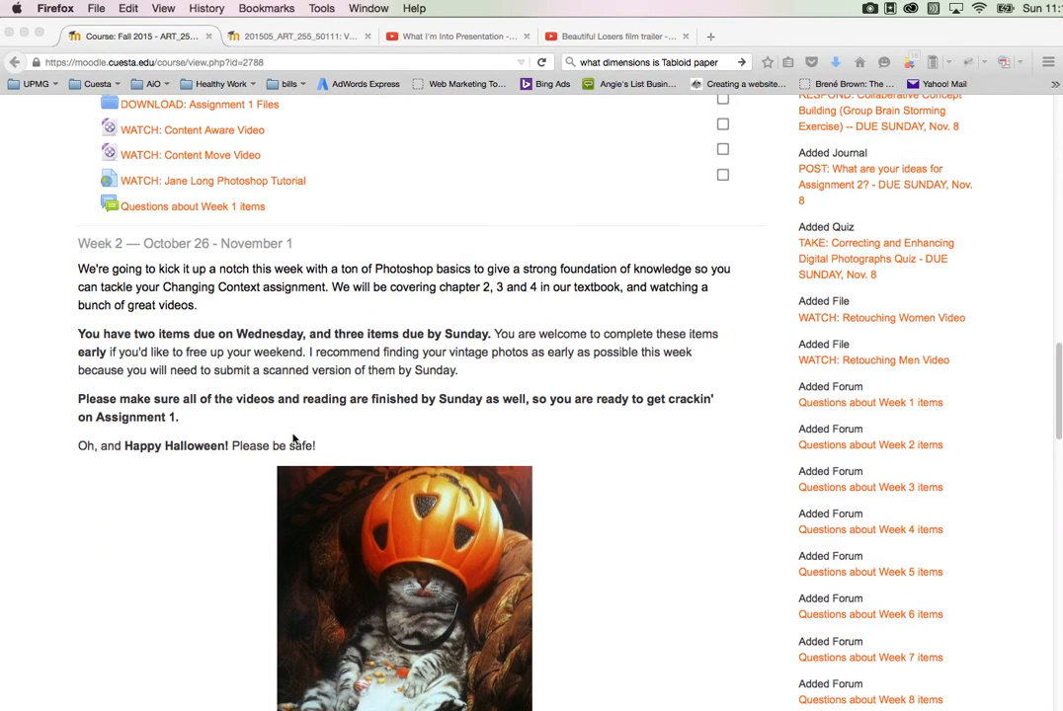
Step: Open the "Bio and What You're In To" forum from the Week 1 to-do list
scroll(294, 439, up, 12)
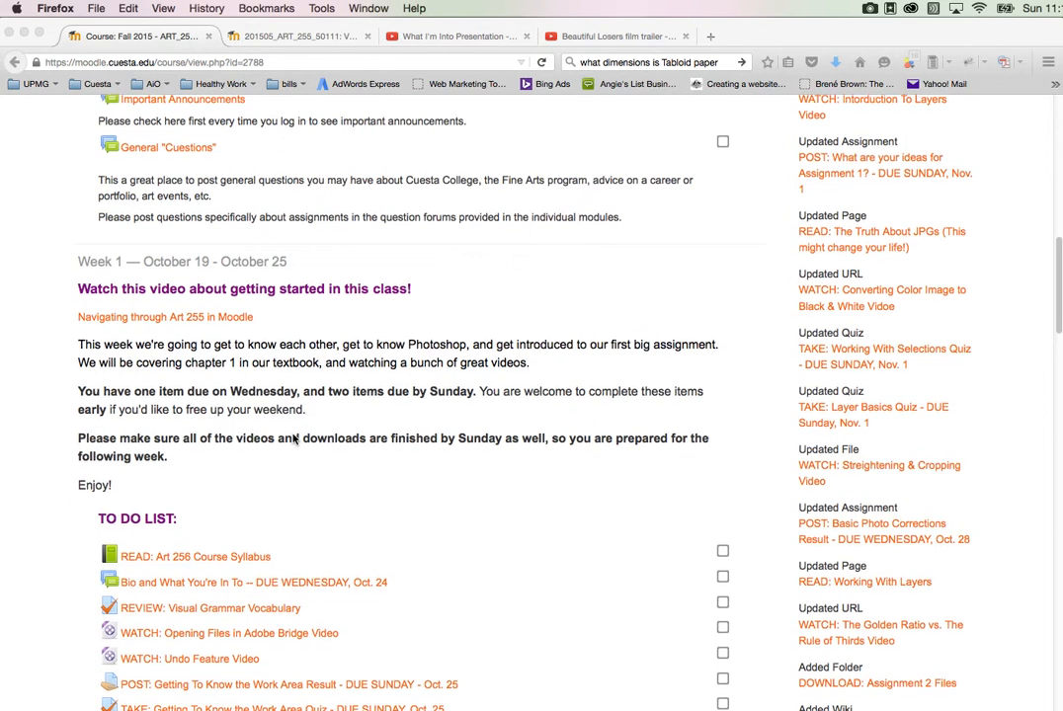
scroll(294, 440, up, 1)
scroll(294, 440, down, 4)
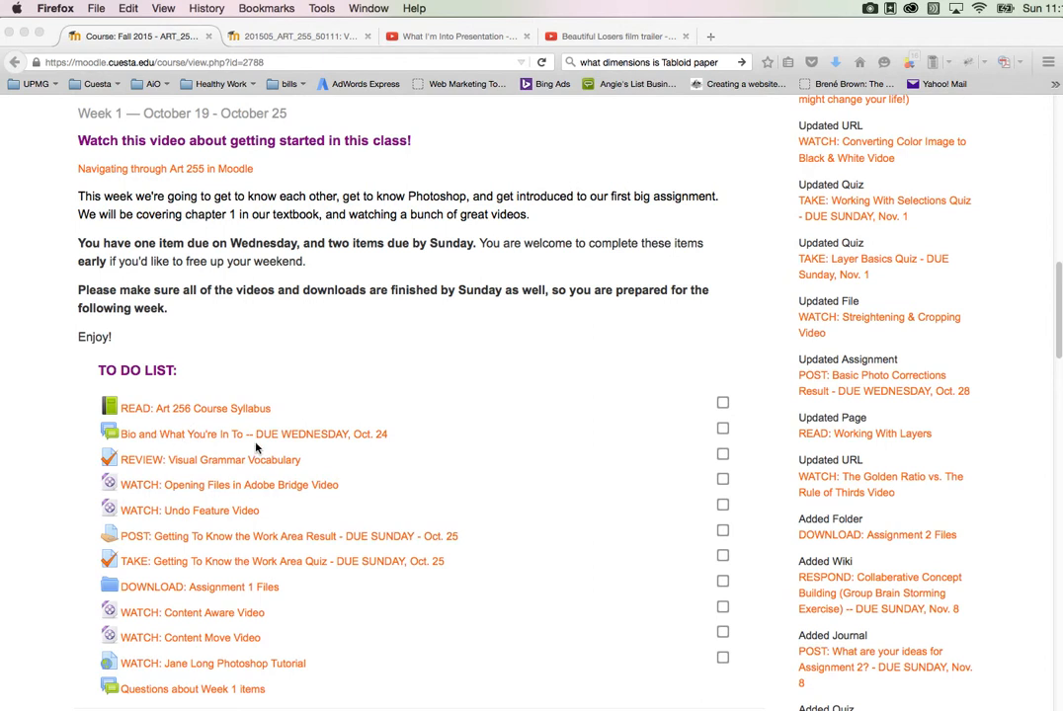
click(284, 442)
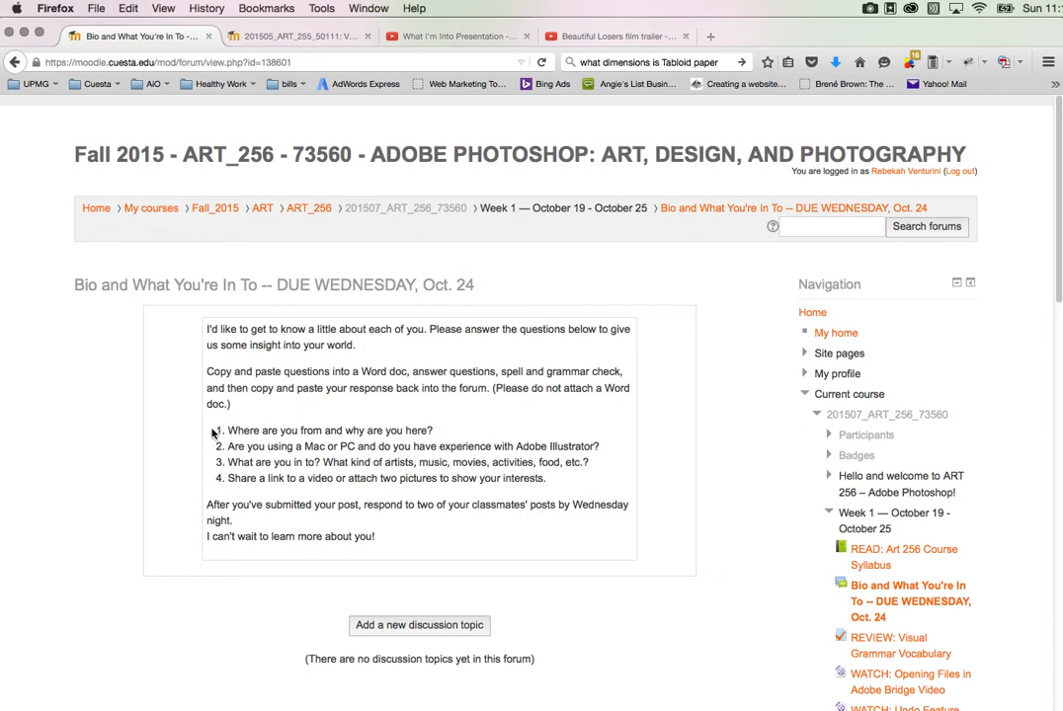
Step: Copy the forum's four numbered questions and paste them into the blank document in Word
drag(214, 432, 565, 499)
key(super+c)
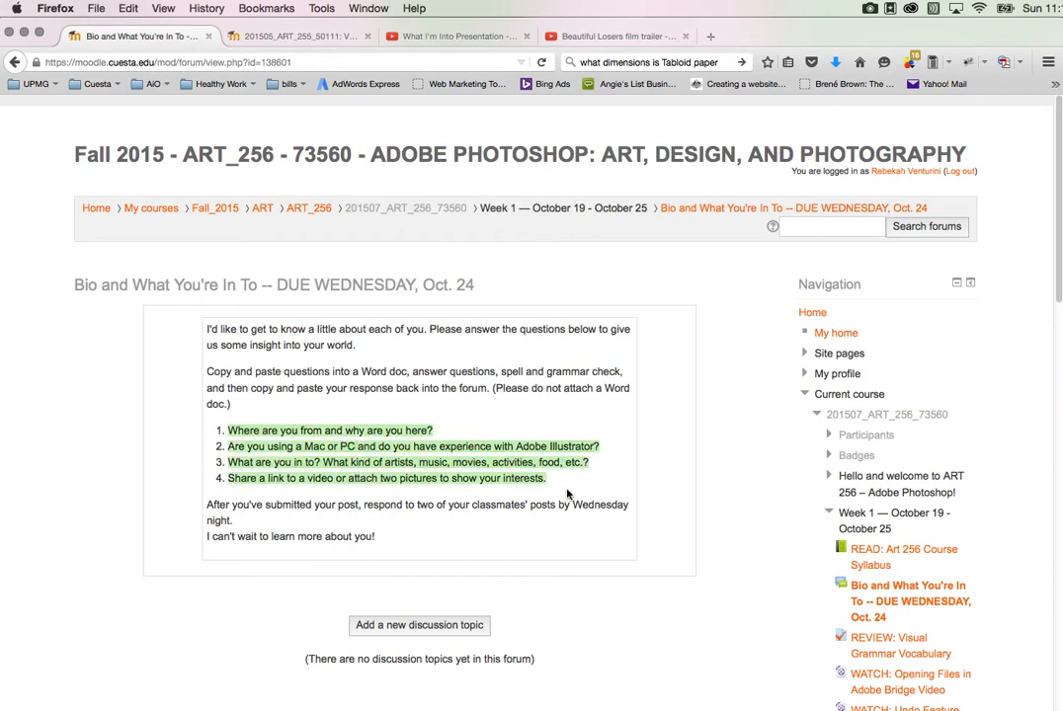
click(123, 9)
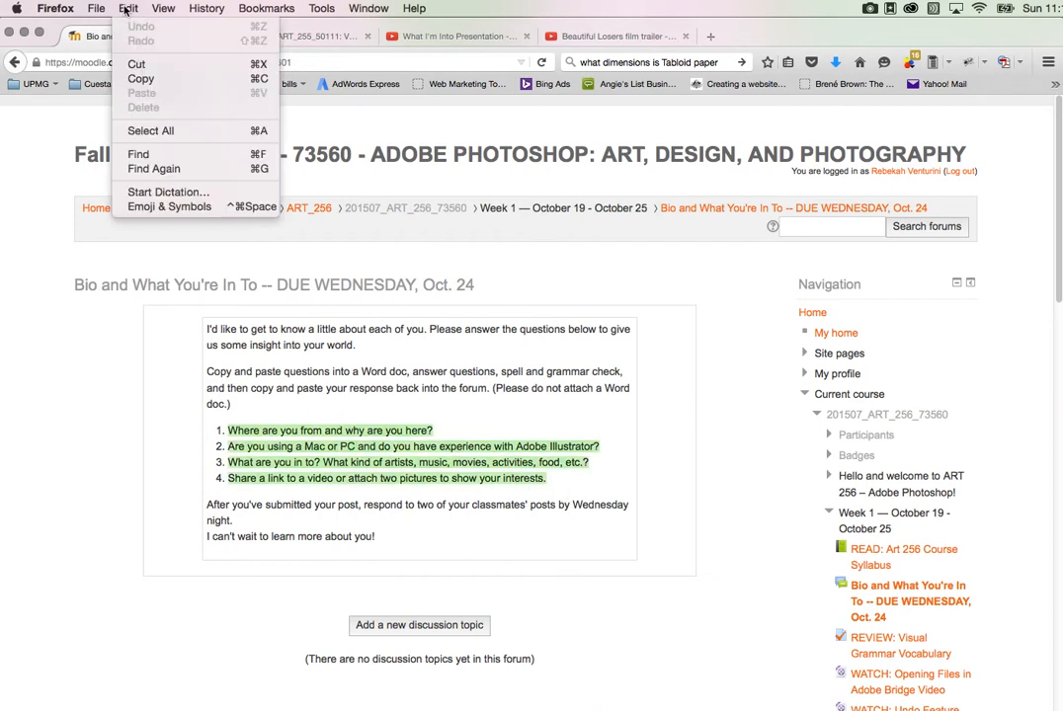
click(142, 79)
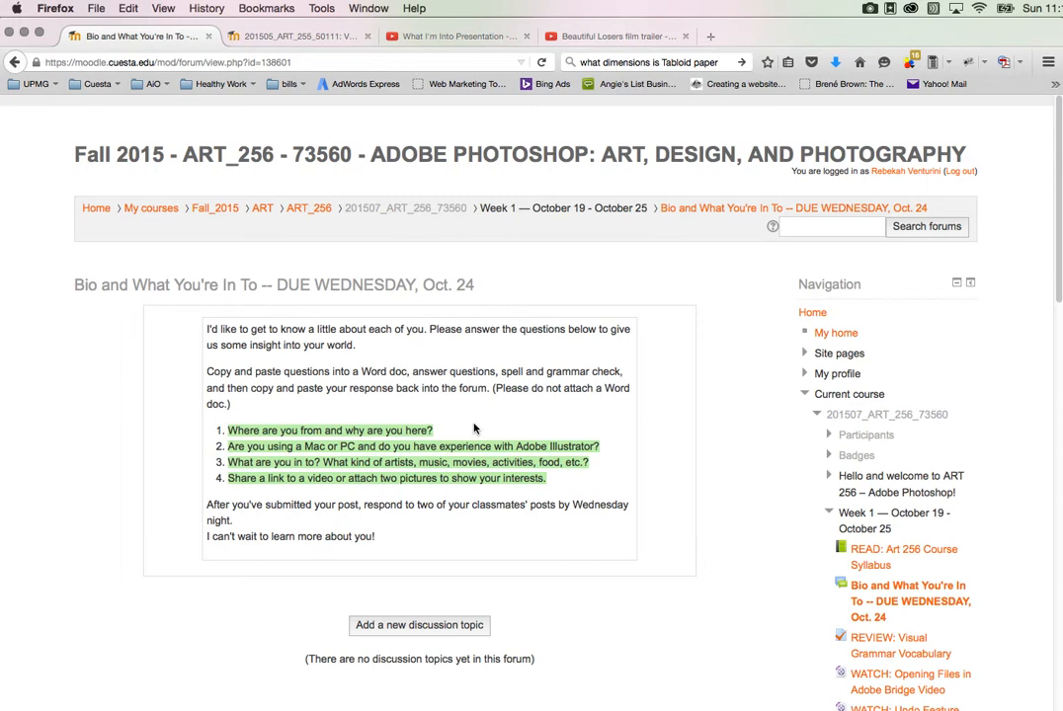
key(super+Tab)
key(super+Tab)
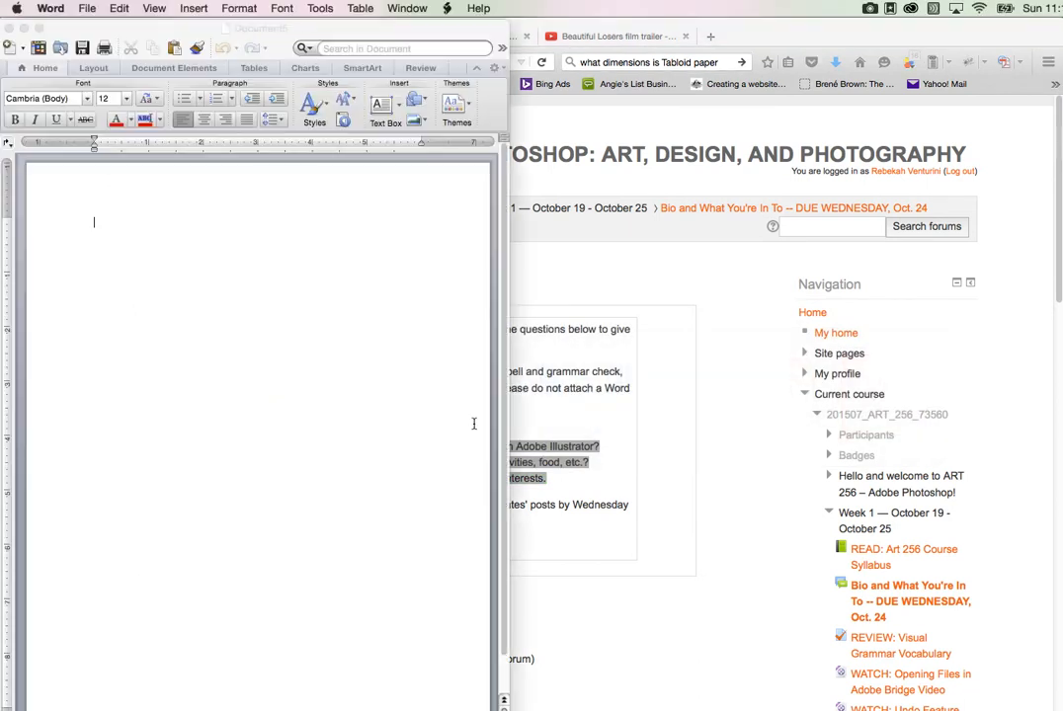
key(super+v)
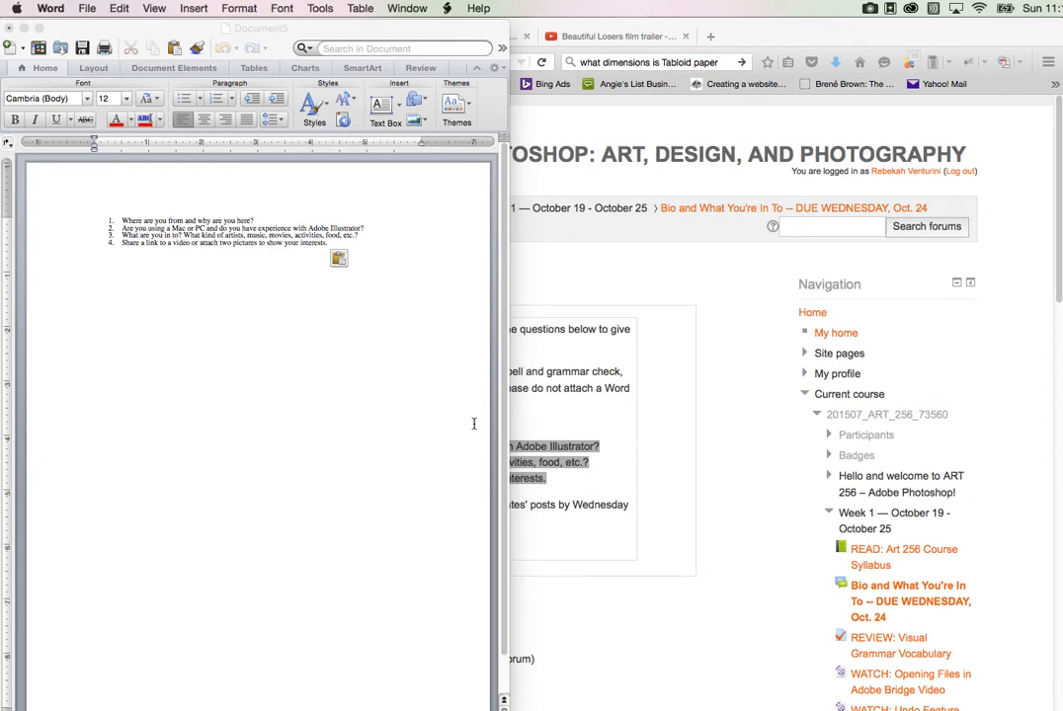
Step: Insert the sample answer "I am reoier" on its own line below the first question
click(262, 219)
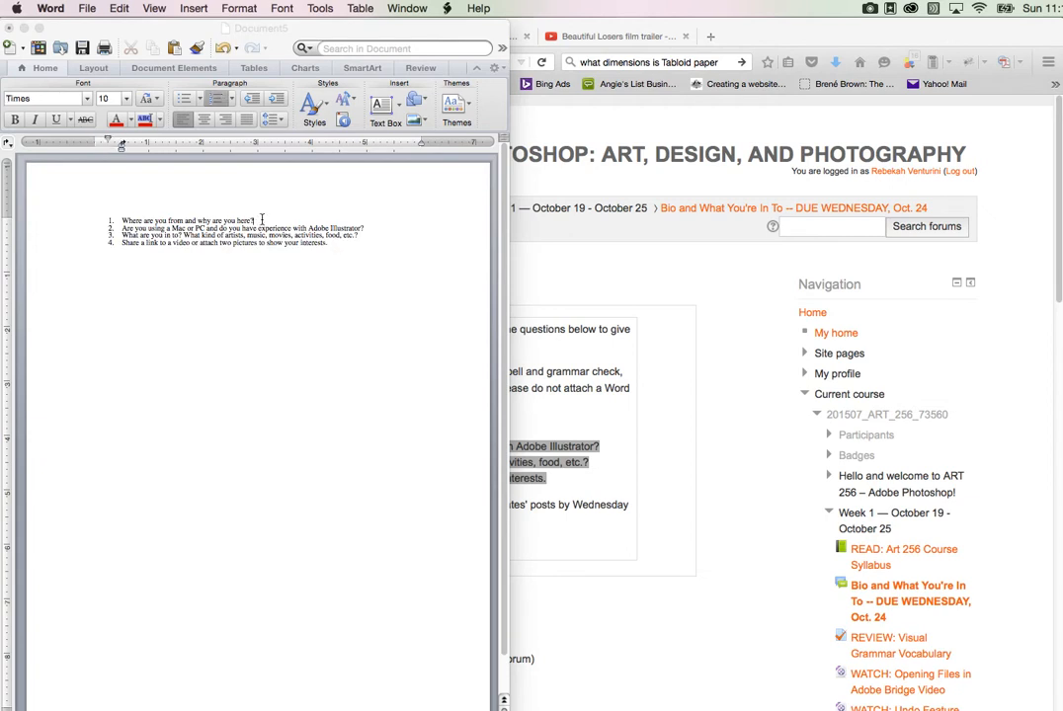
key(Return)
key(Return)
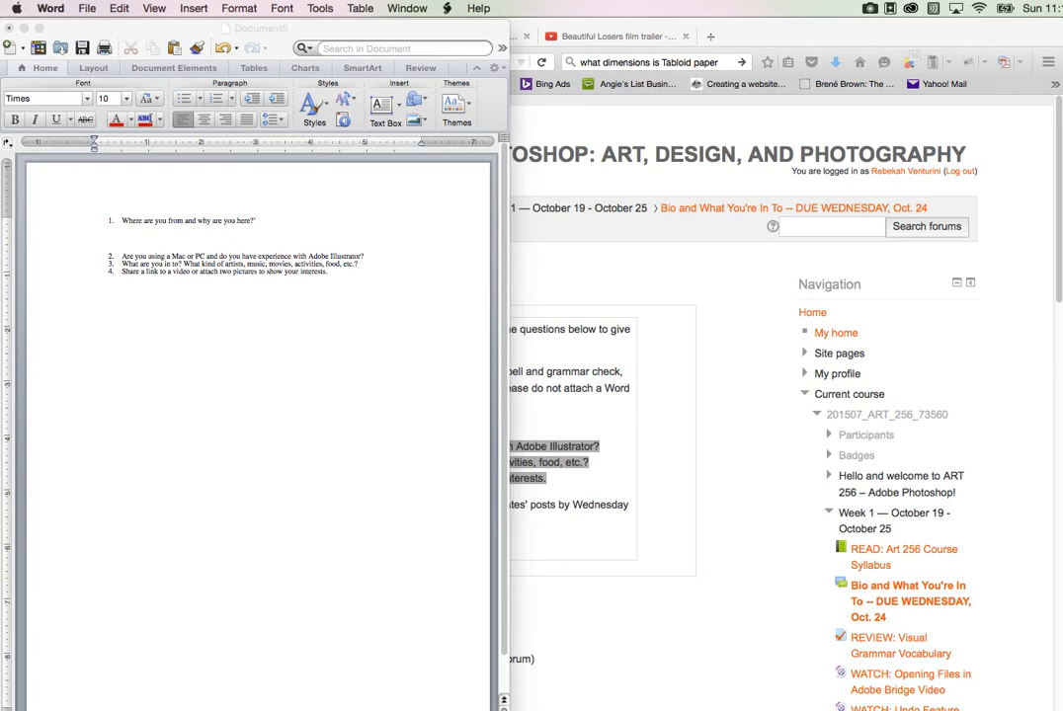
text(I am rosier)
Step: Run a spelling and grammar check on the document, then cancel it without changing anything
click(320, 8)
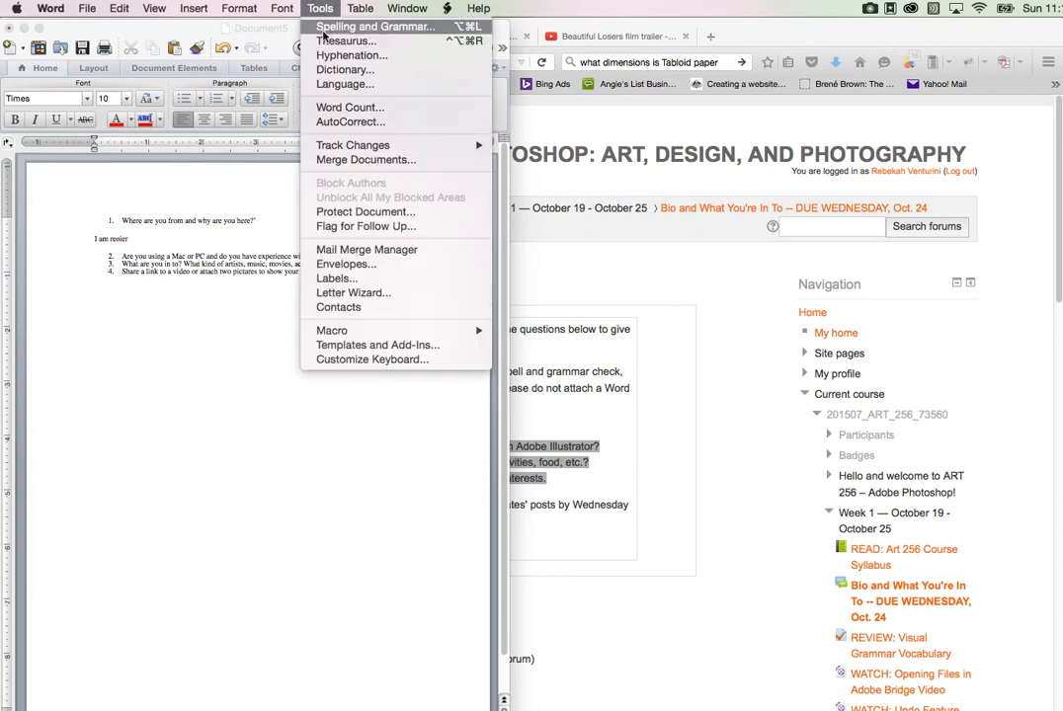
click(325, 28)
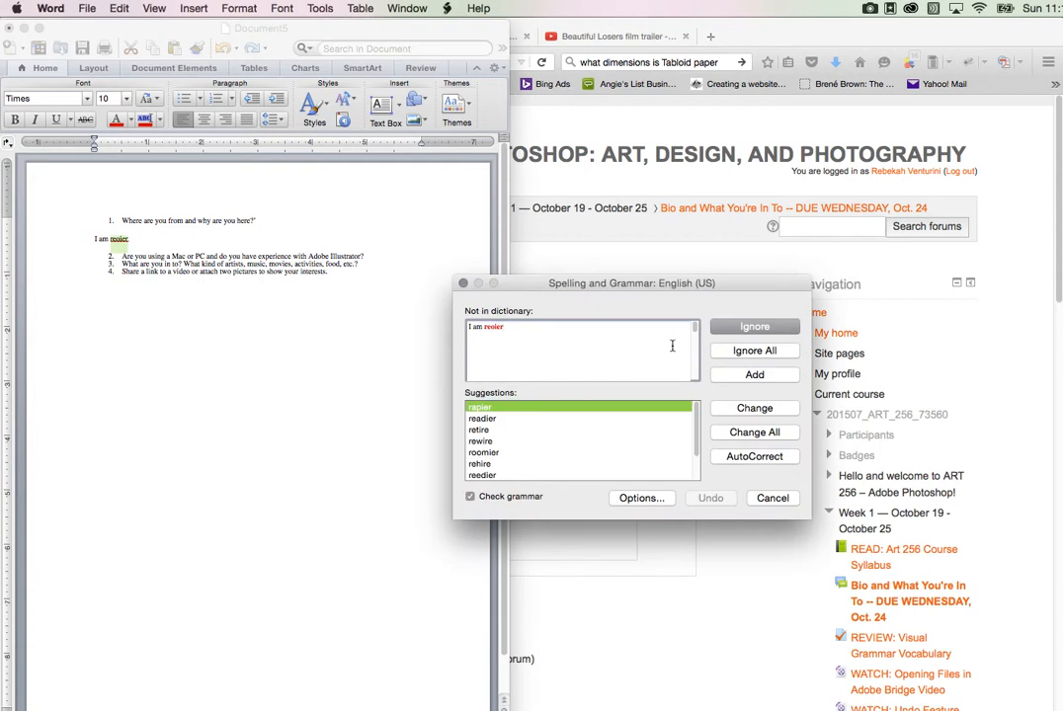
click(769, 500)
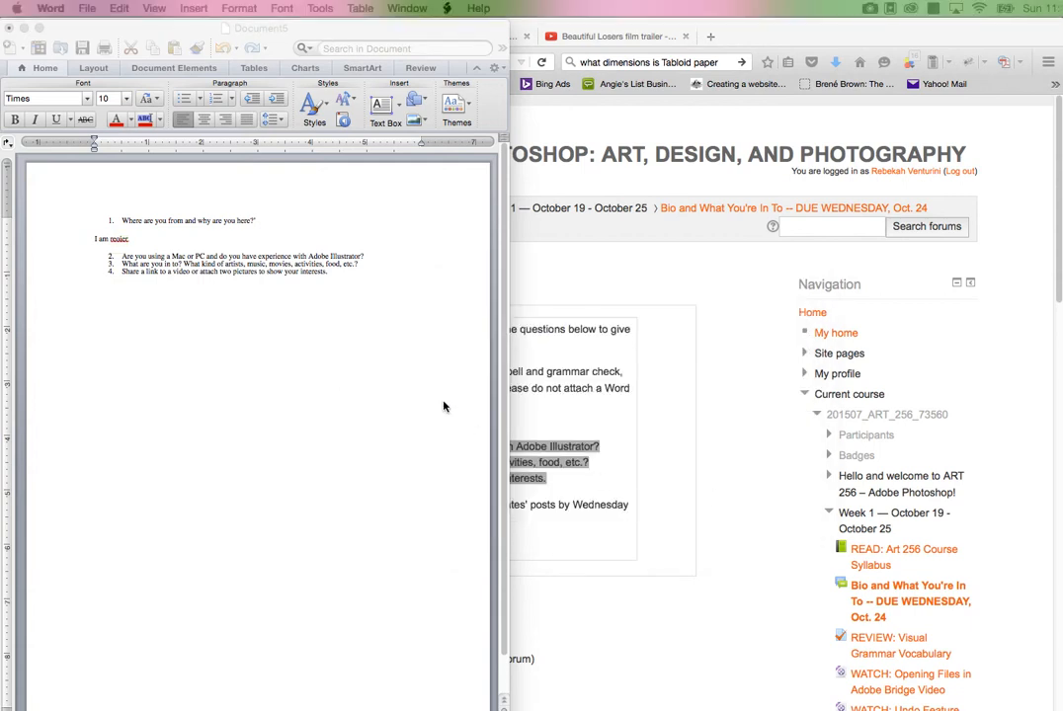
Step: Close the practice document and bring up WhatAreYouInto.doc with the prepared answers
click(9, 31)
click(198, 128)
drag(0, 10, 207, 9)
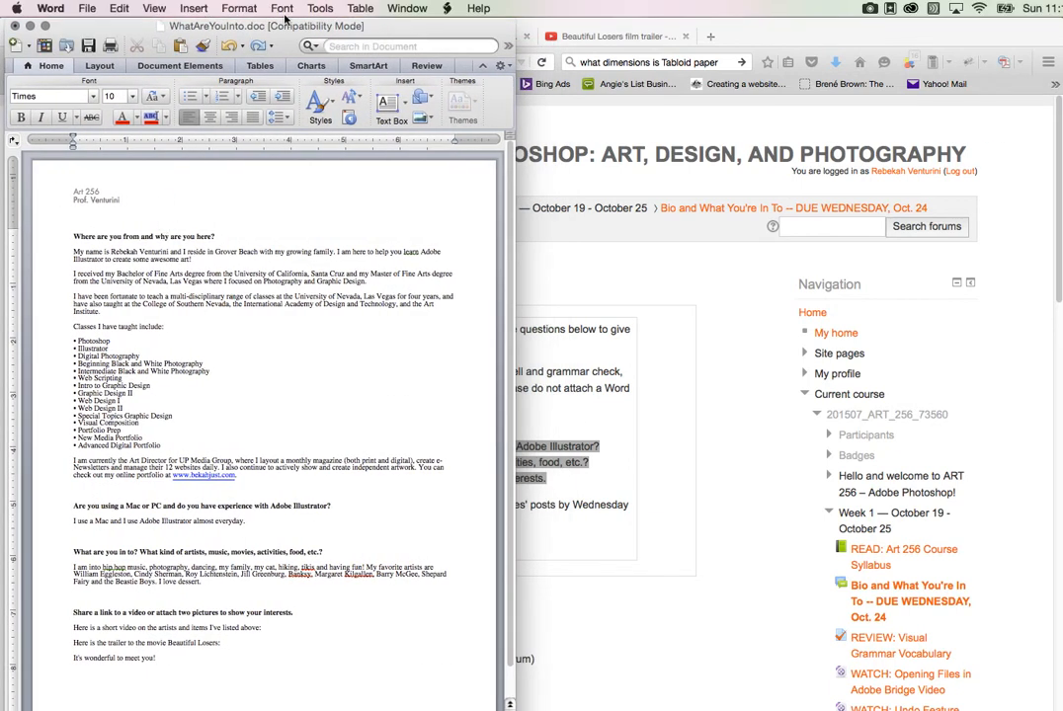
Step: Select the entire body text of WhatAreYouInto.doc and copy it
click(116, 8)
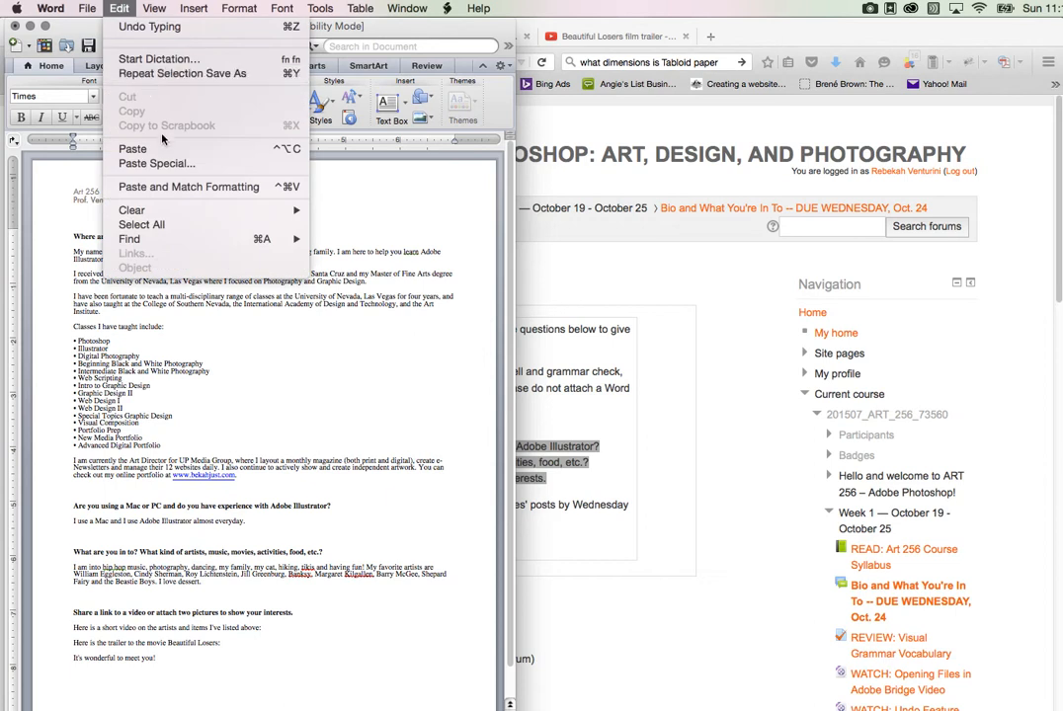
mouse_move(164, 210)
click(158, 224)
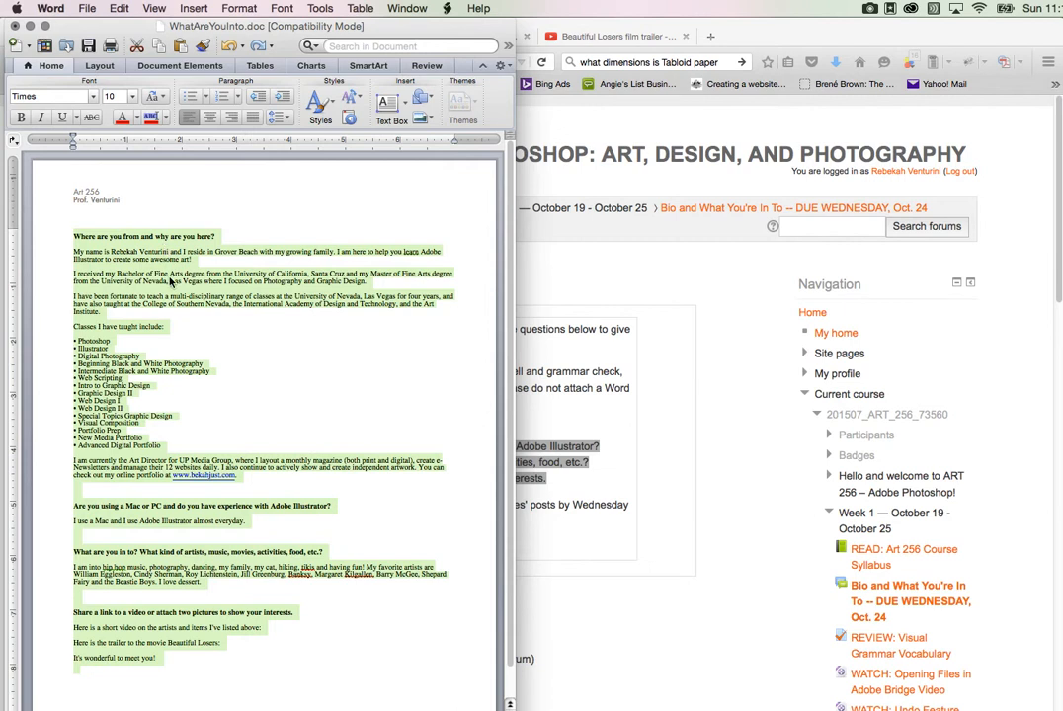
Step: Switch back to Firefox and start a new discussion topic in the bio forum
click(551, 401)
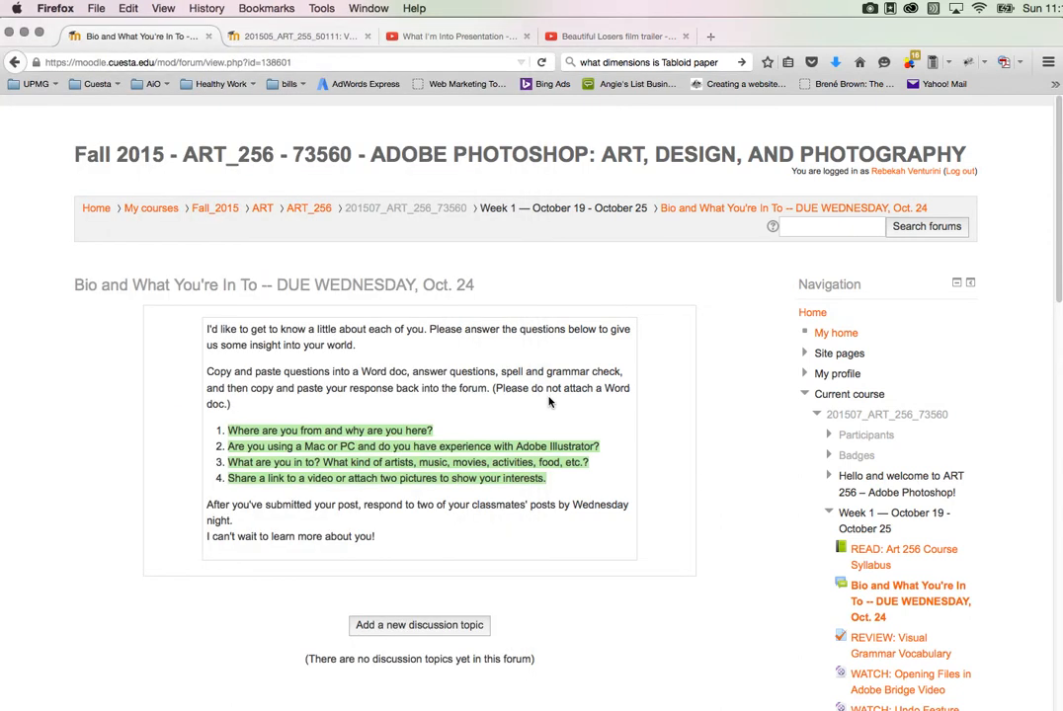
click(415, 626)
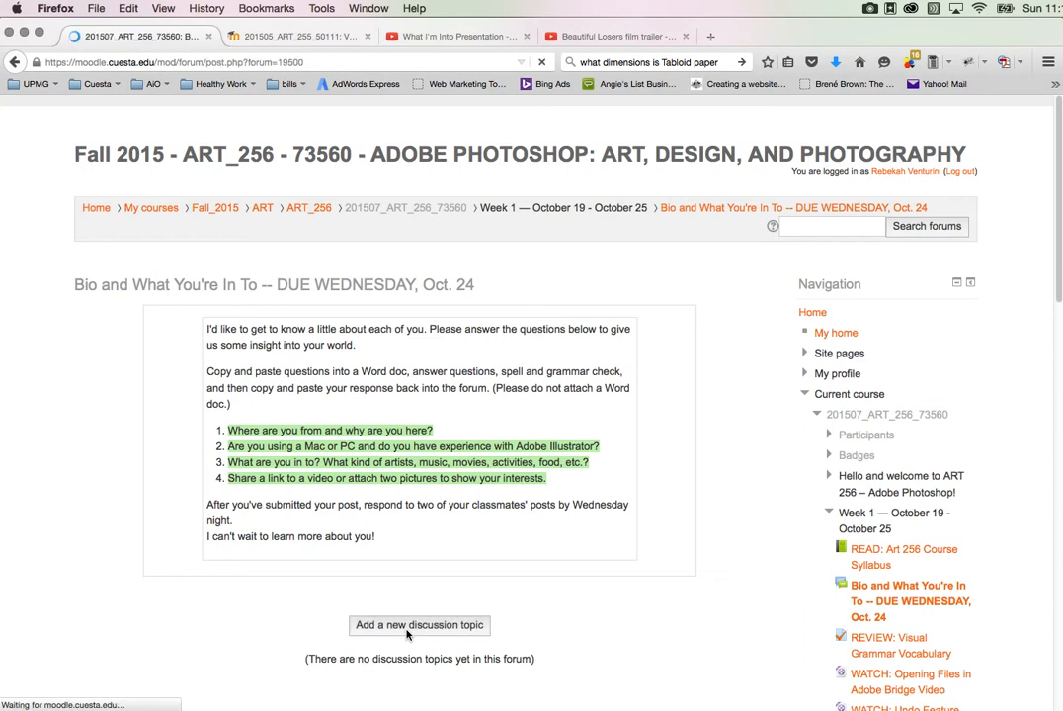
scroll(326, 513, down, 5)
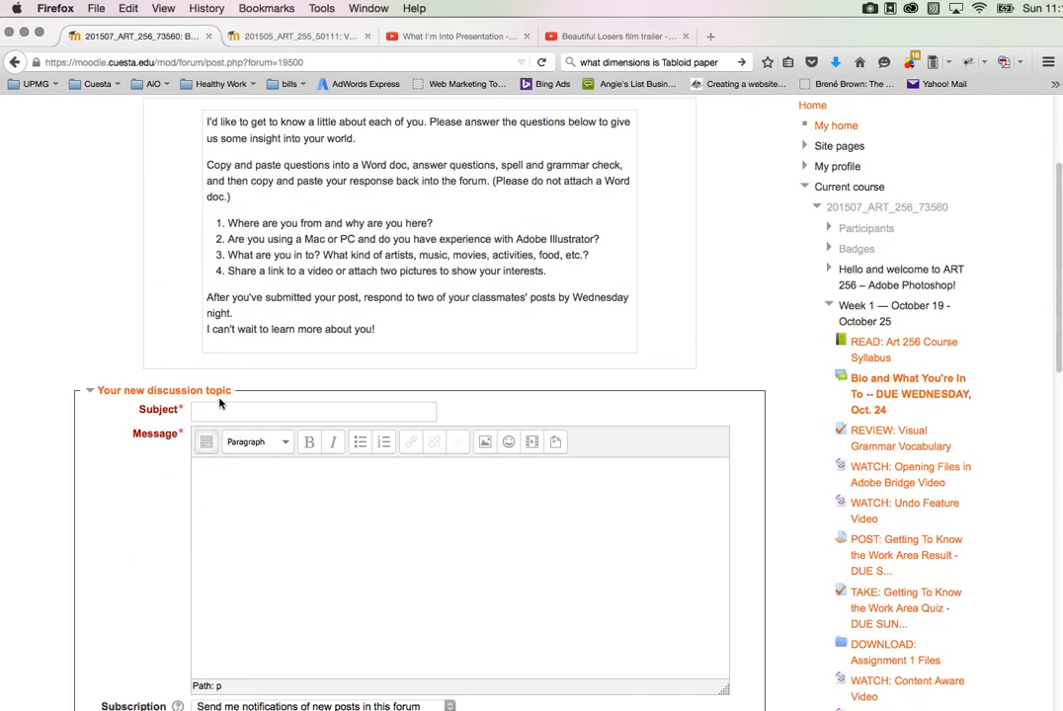
Step: Enter the topic's subject as the poster's last name, first name and "WhatYoureInTo", joined by underscores
click(219, 409)
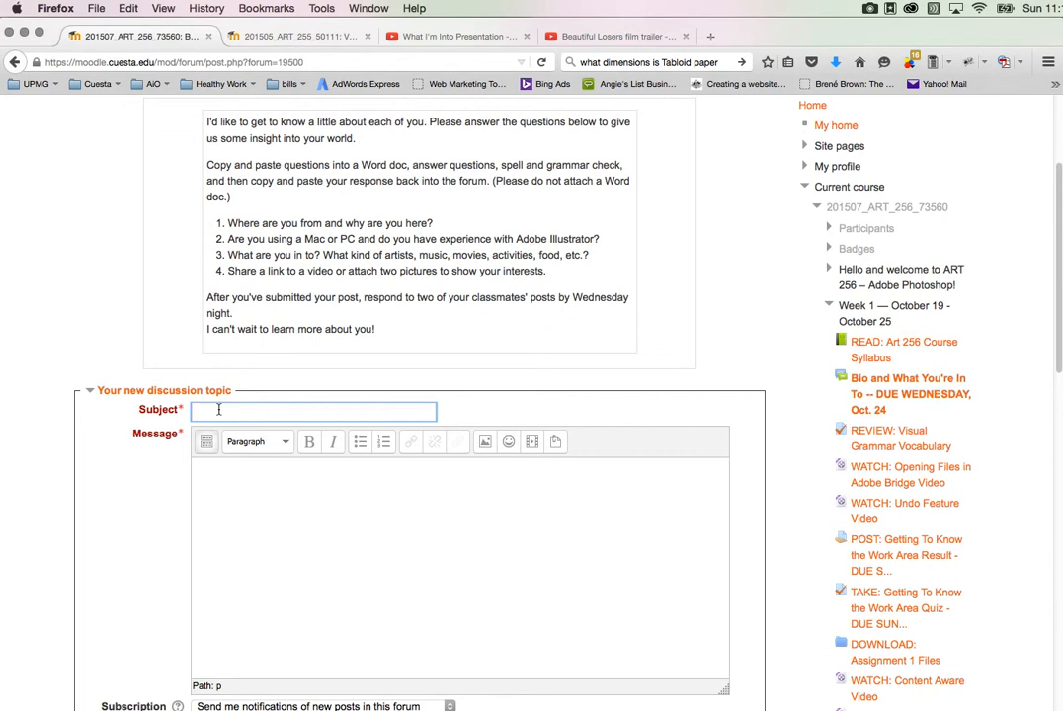
text(Venturini_Rebekah_)
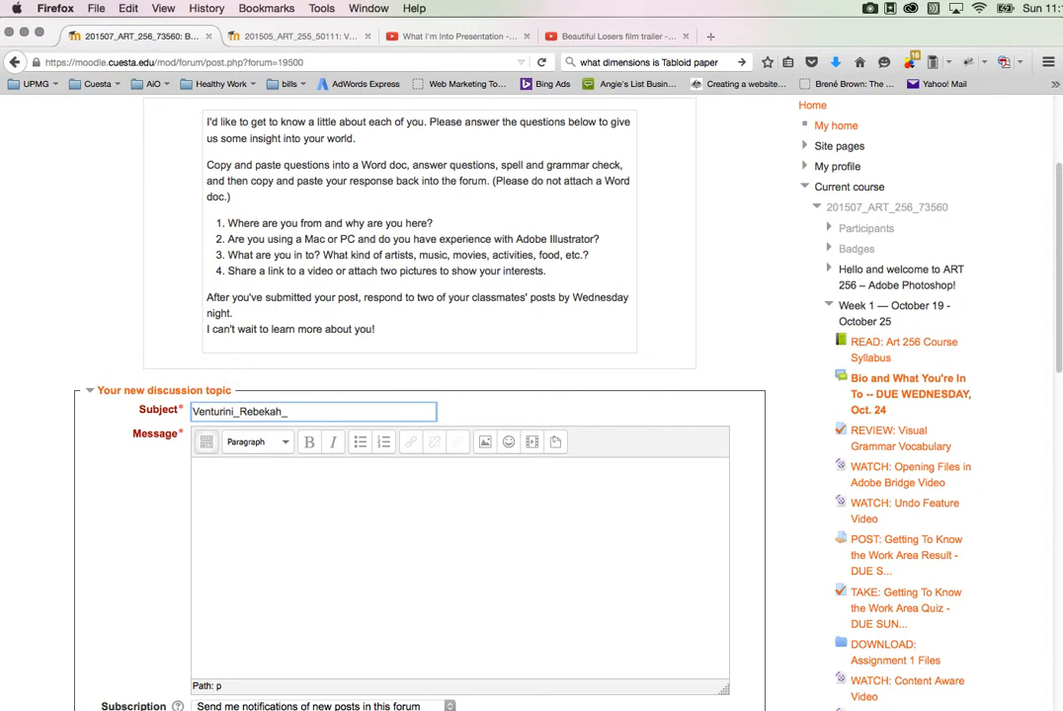
scroll(532, 395, up, 3)
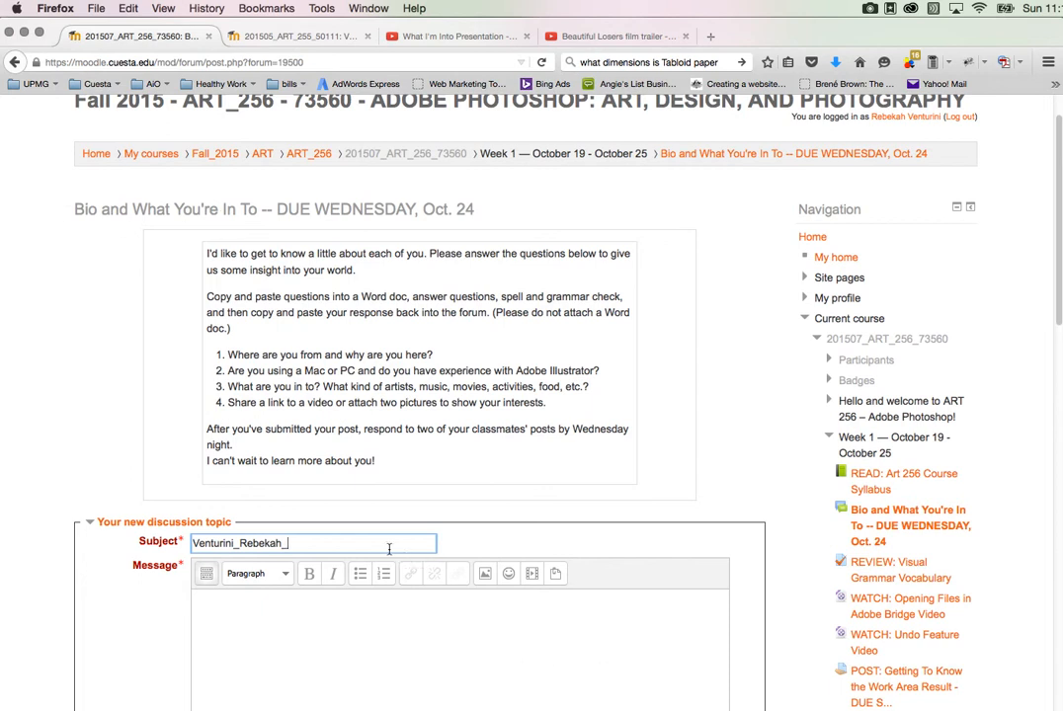
text(WhatYoureInTo)
Step: Paste the copied bio answers into the discussion topic's message
click(283, 636)
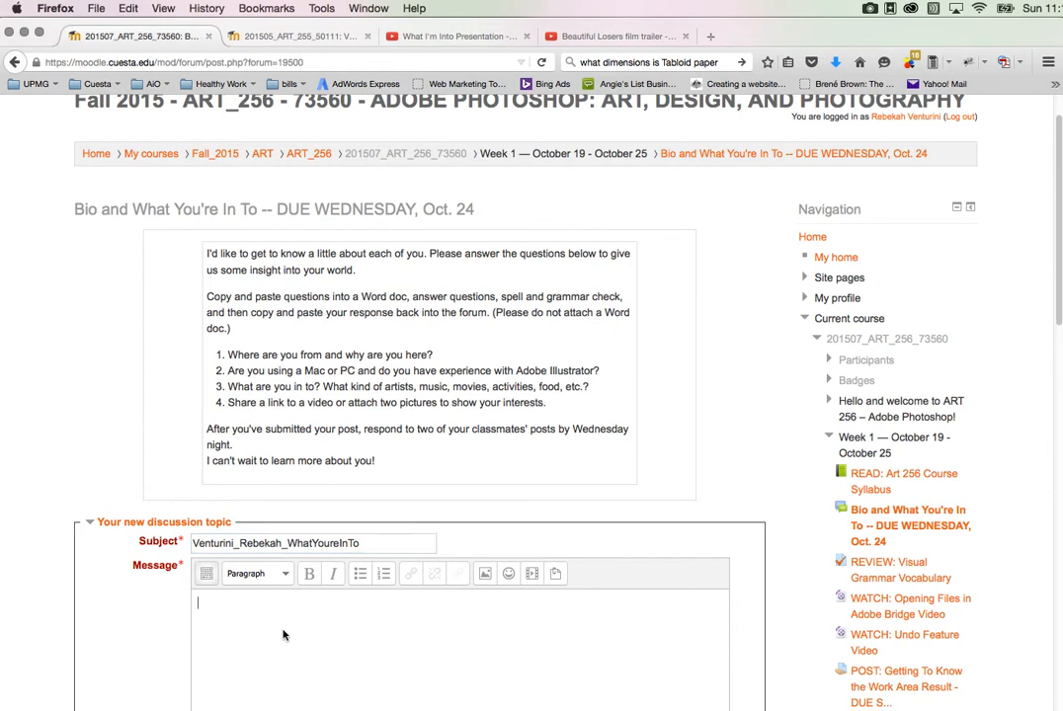
scroll(282, 635, down, 5)
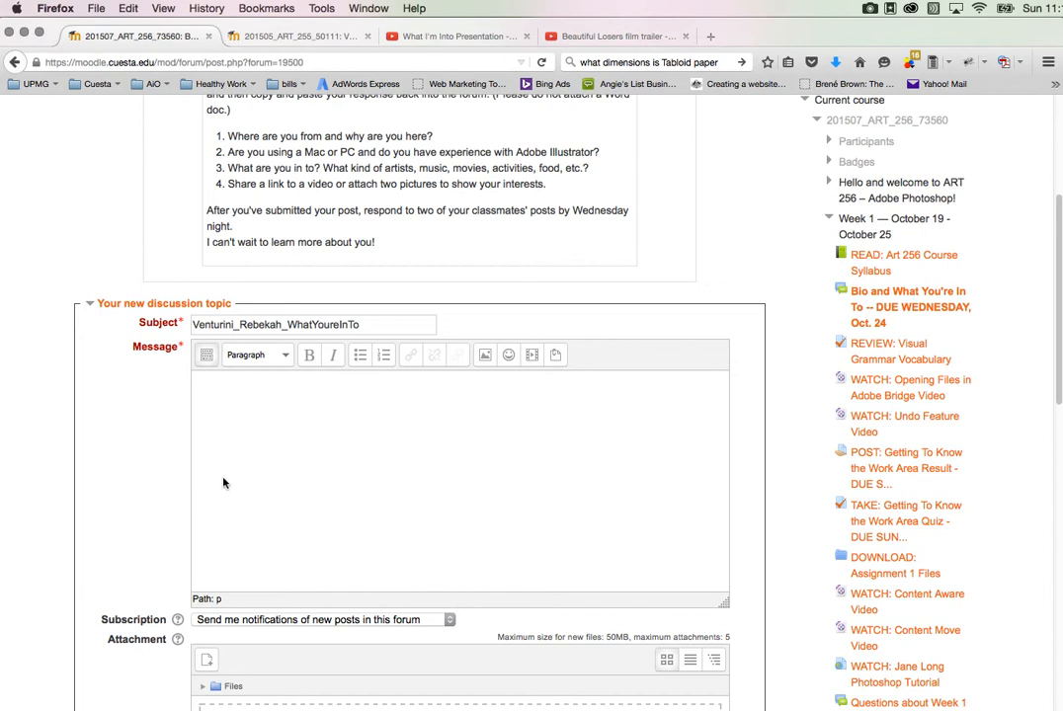
key(super+v)
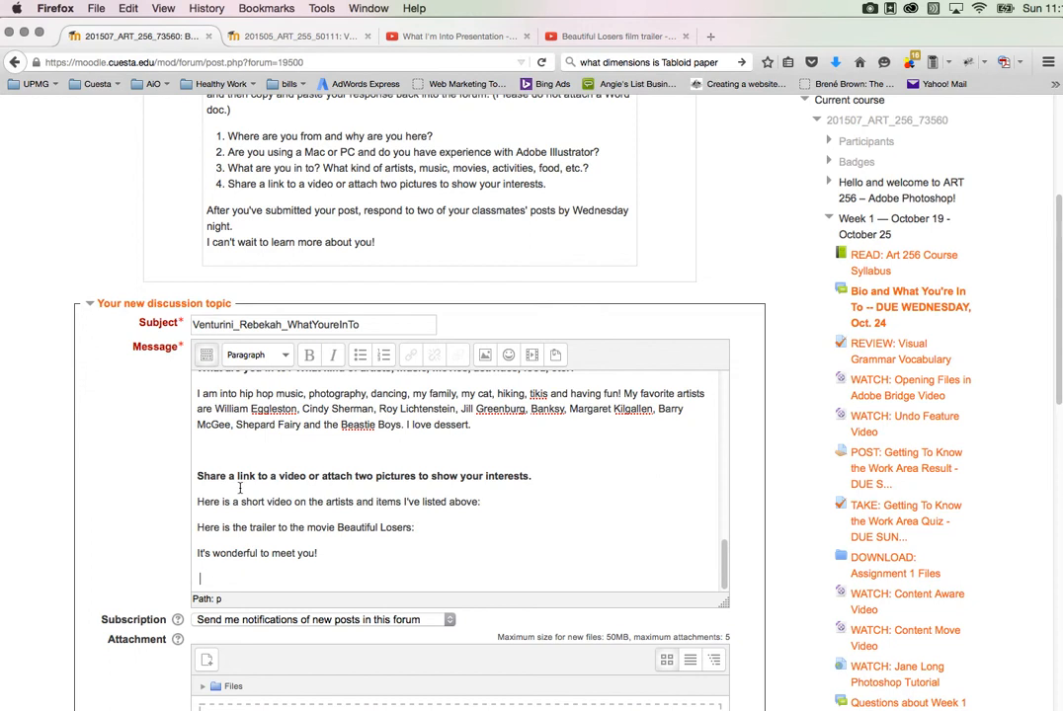
scroll(285, 478, up, 5)
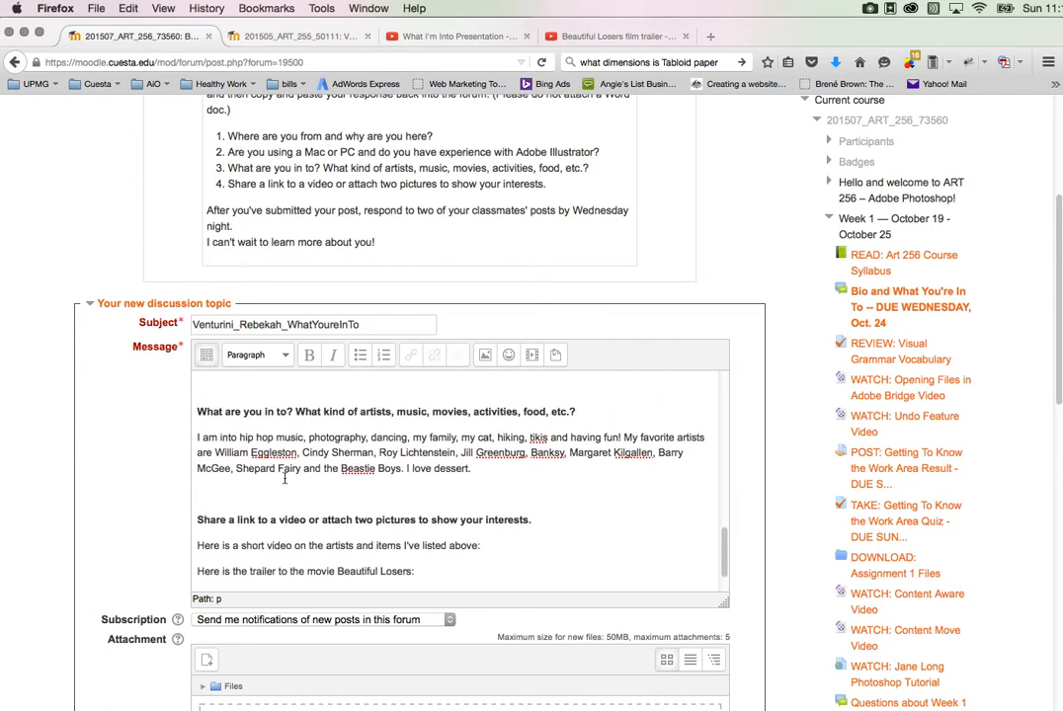
Step: Expand the message editor's formatting tools and view the pasted message's HTML source without changing it
scroll(285, 478, up, 5)
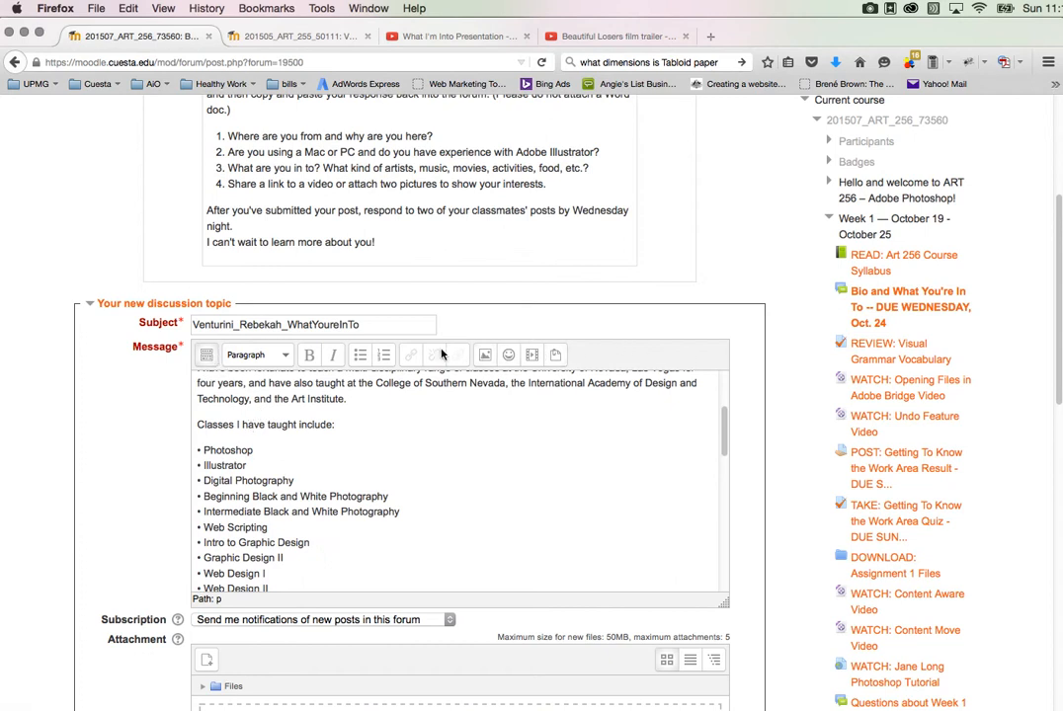
click(204, 360)
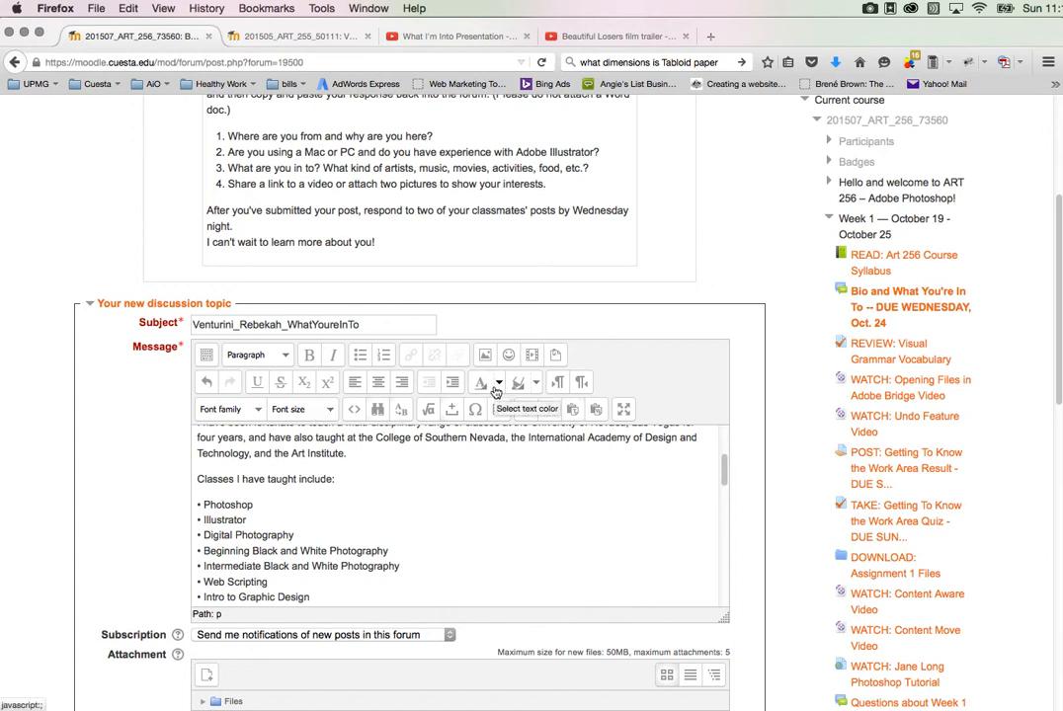
click(358, 414)
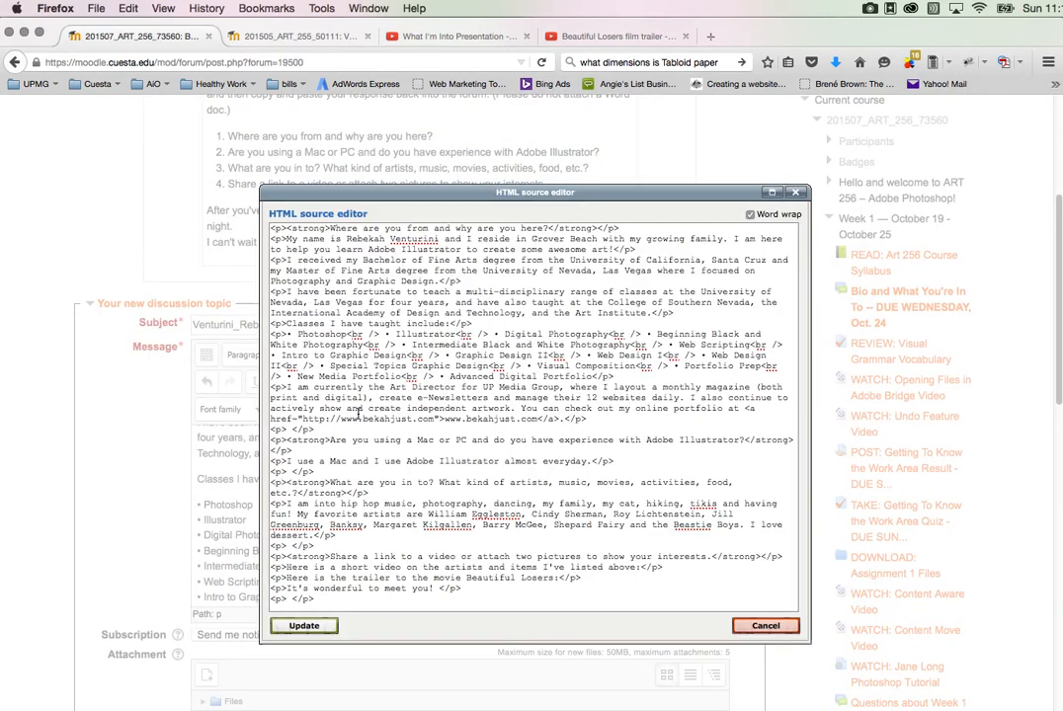
click(743, 630)
click(475, 556)
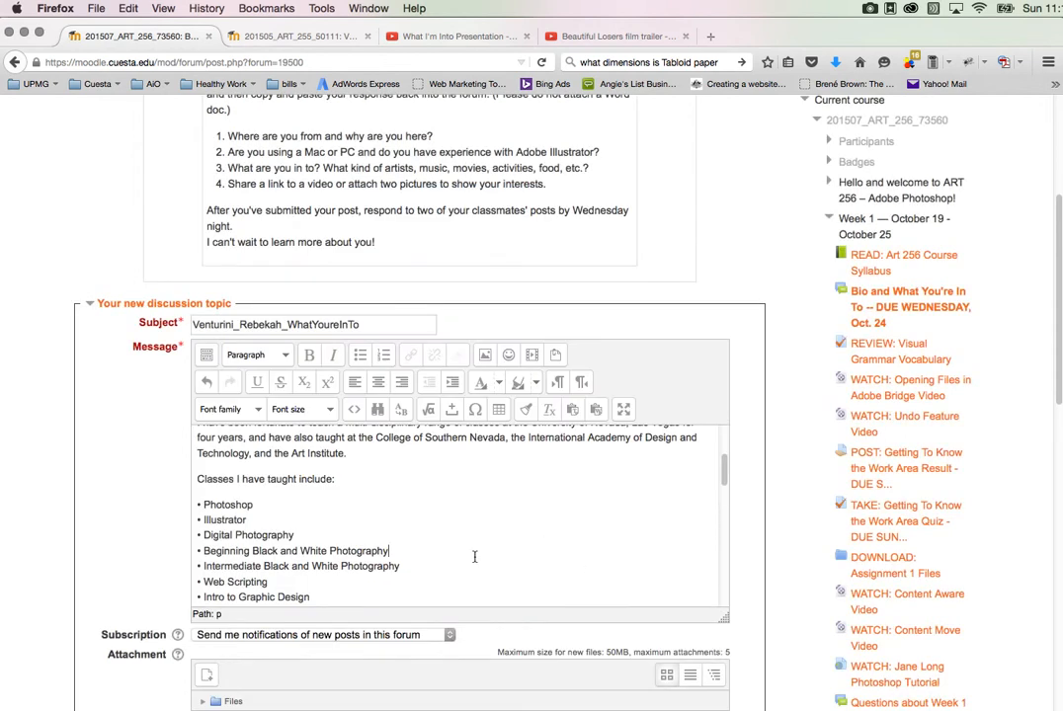
Step: Add an empty line in the message below "Here is a short video on the artists and items I've listed above:"
scroll(474, 556, down, 2)
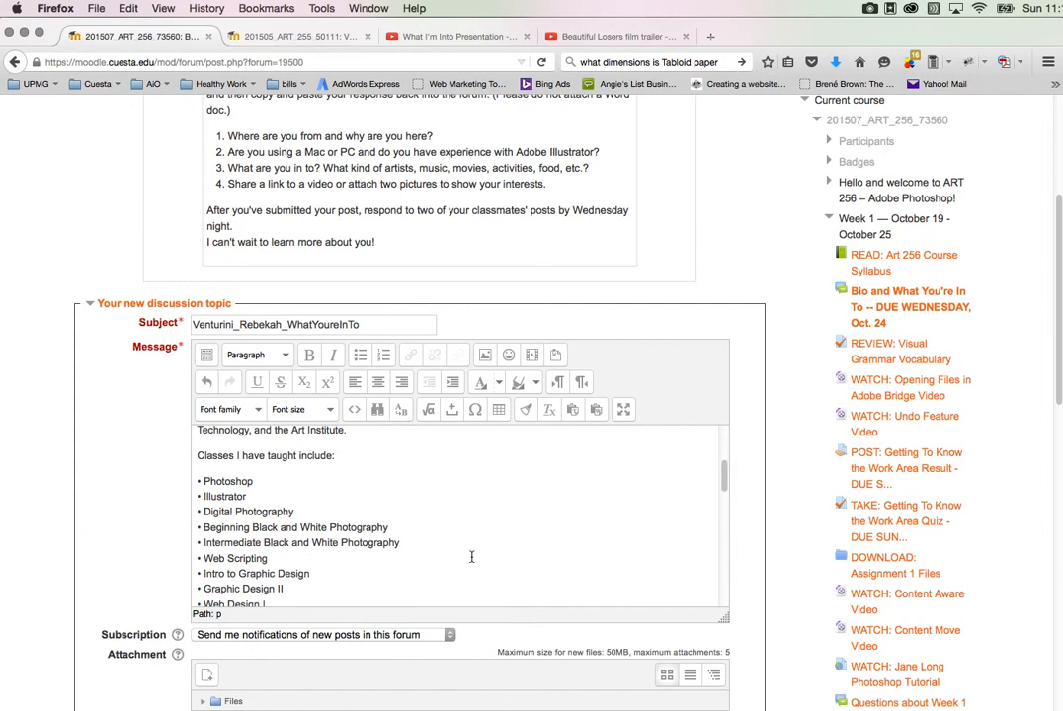
scroll(471, 557, down, 10)
scroll(471, 556, down, 10)
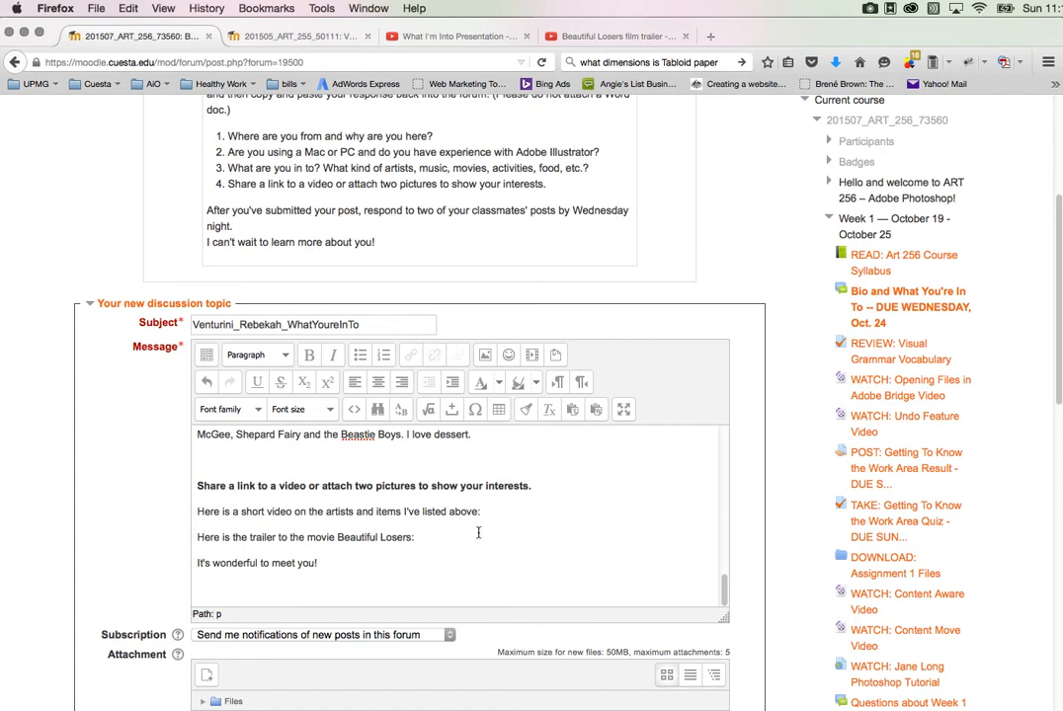
click(491, 512)
key(Return)
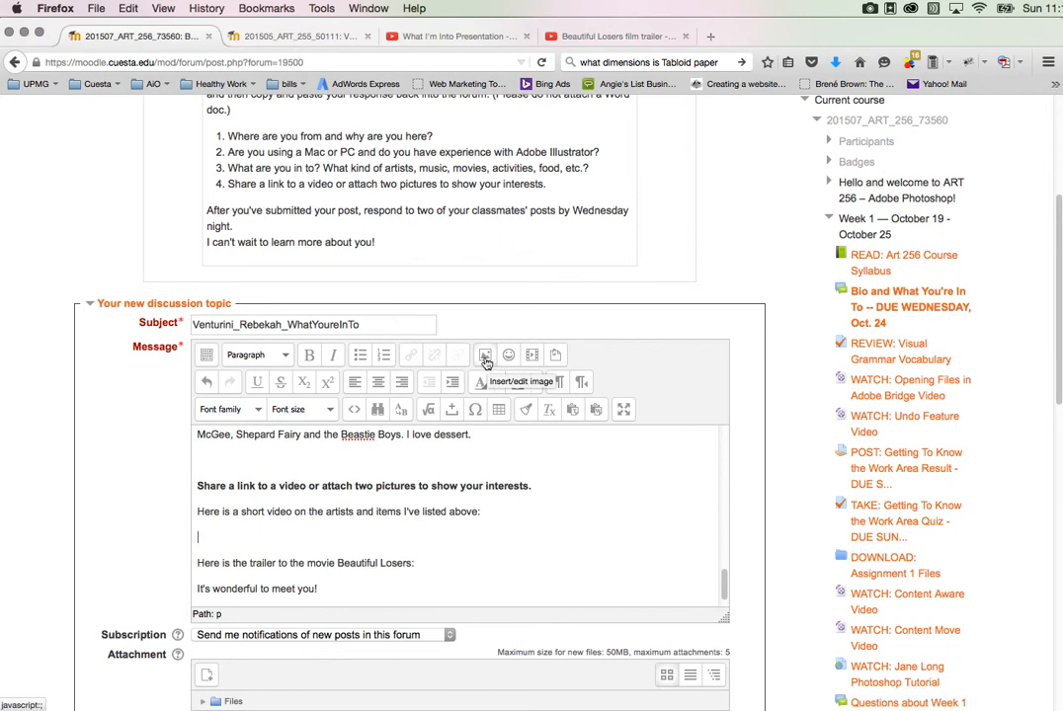
Step: View the image insertion dialog, and try to insert the "What I'm Into Presentation" video as Moodle media by searching YouTube videos for its title
click(485, 358)
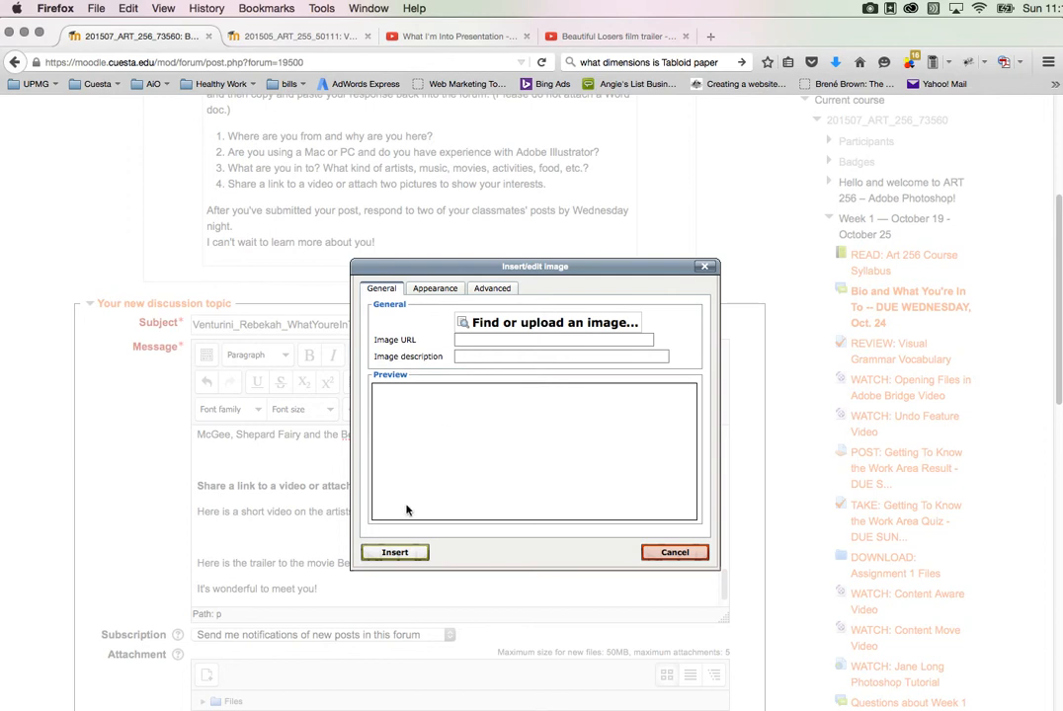
click(675, 553)
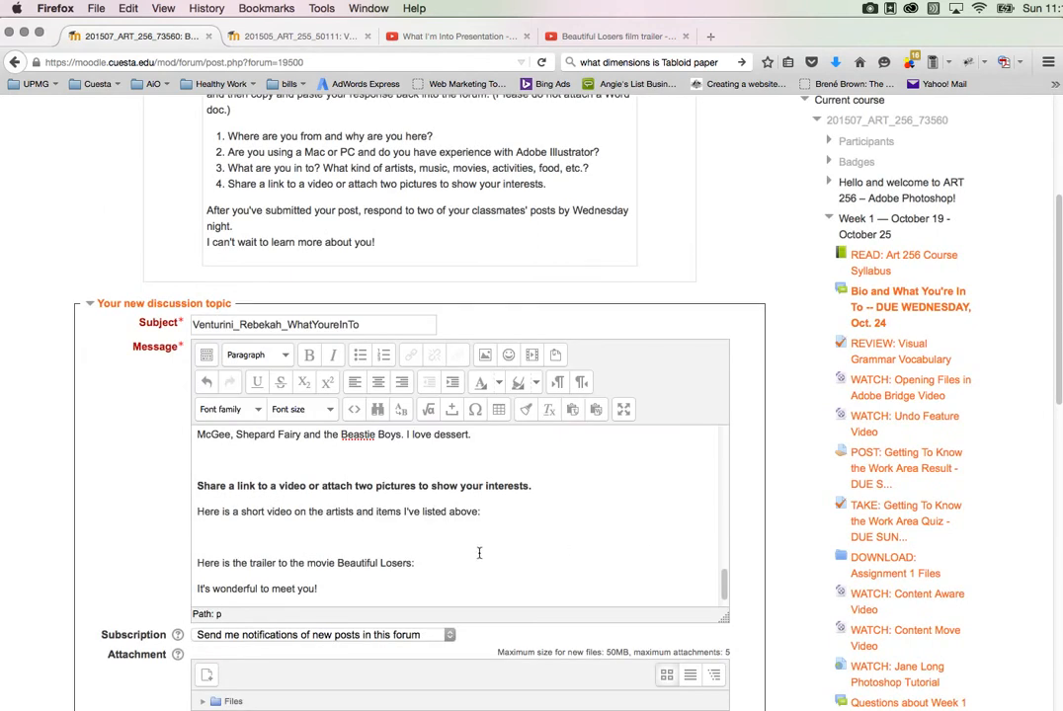
click(533, 364)
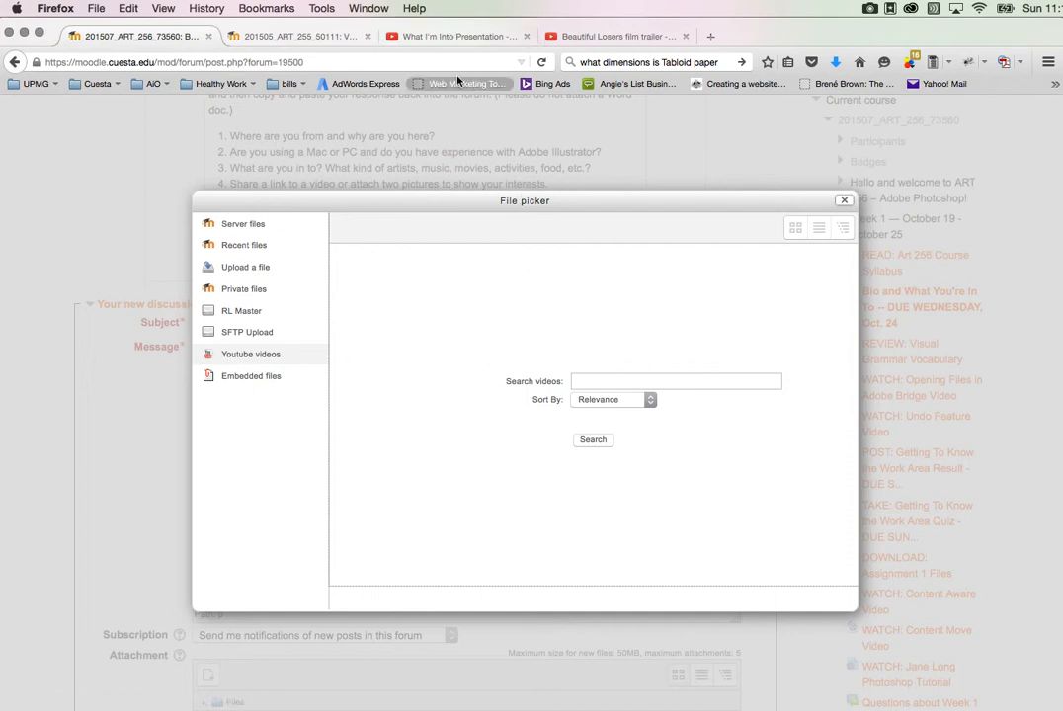
click(434, 37)
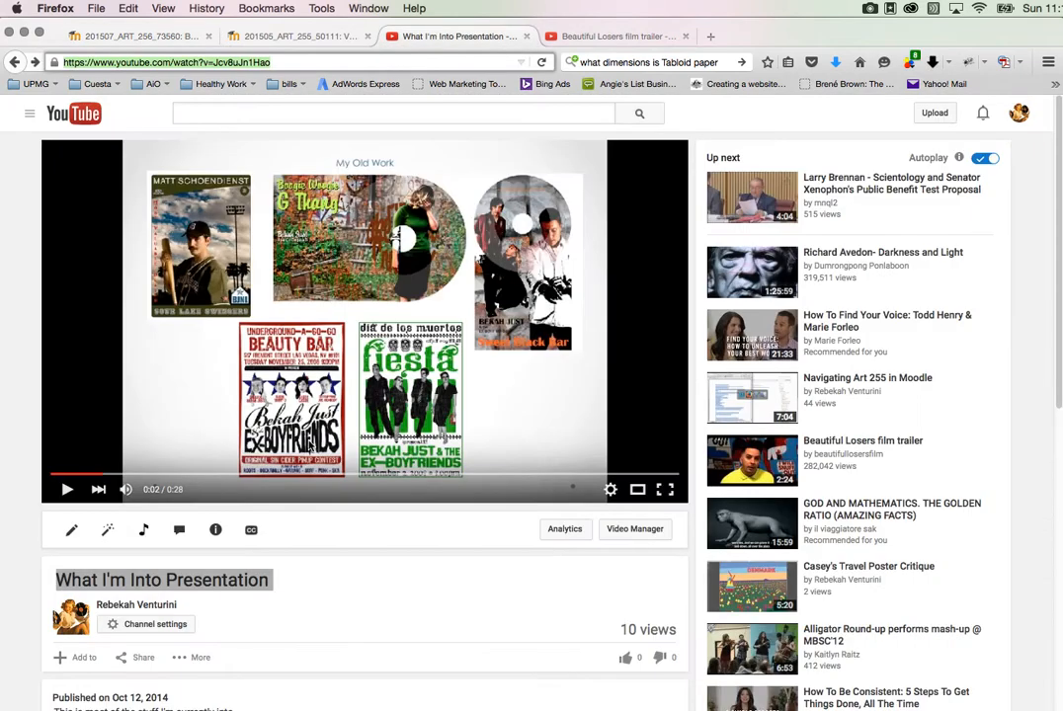
click(54, 580)
key(super+c)
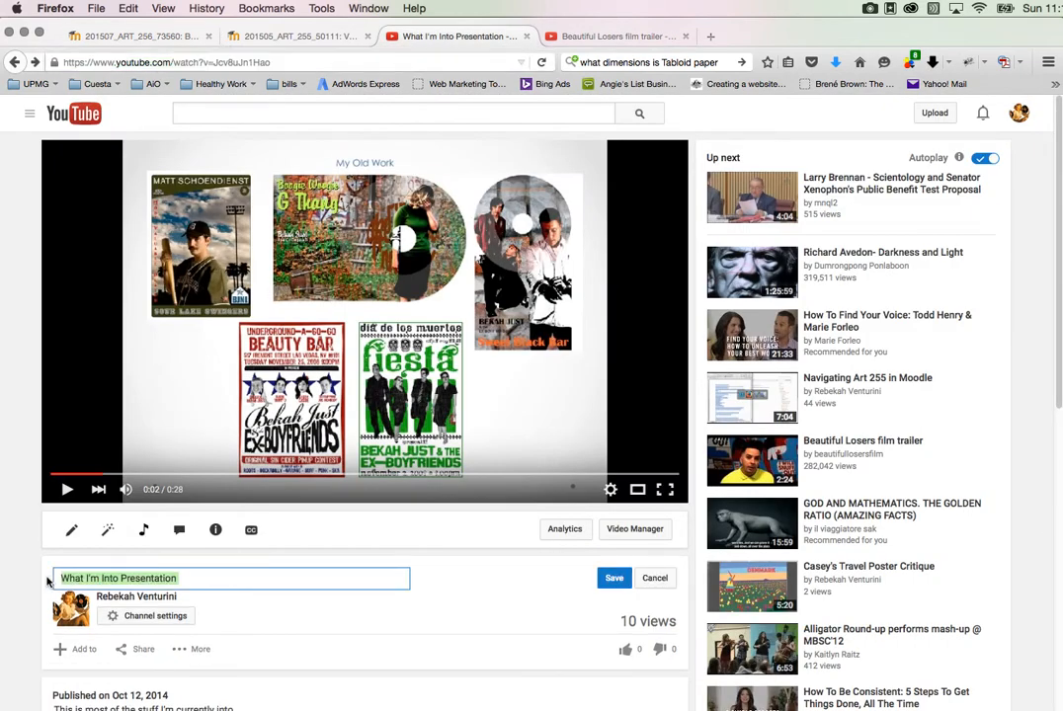
click(157, 39)
click(594, 380)
key(super+v)
click(657, 496)
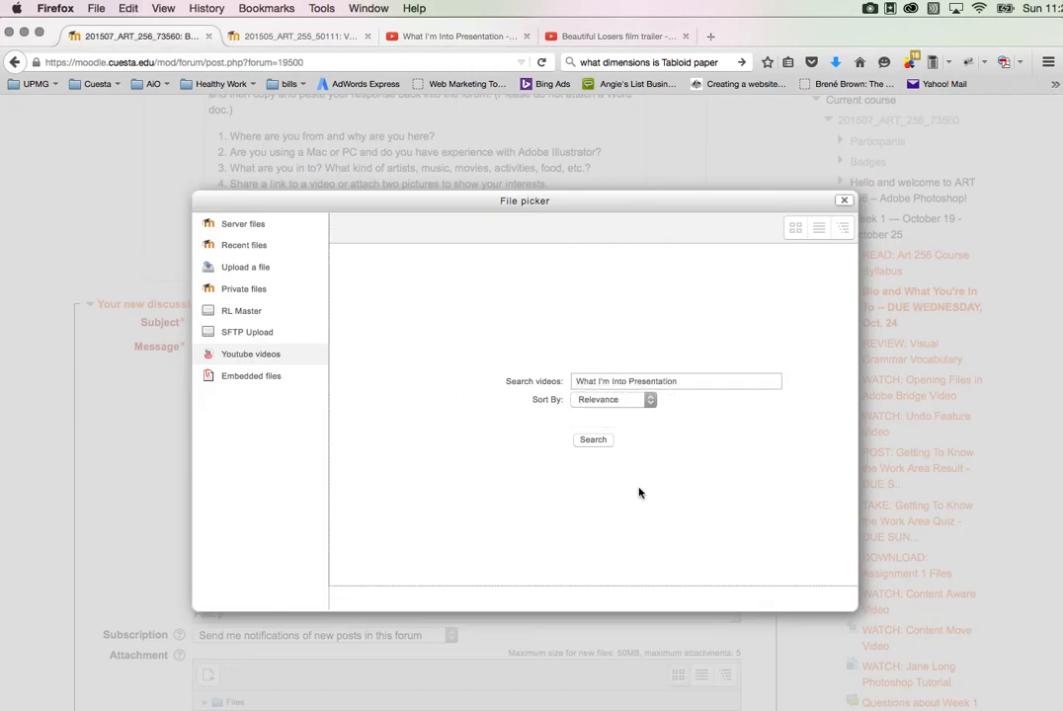
click(594, 444)
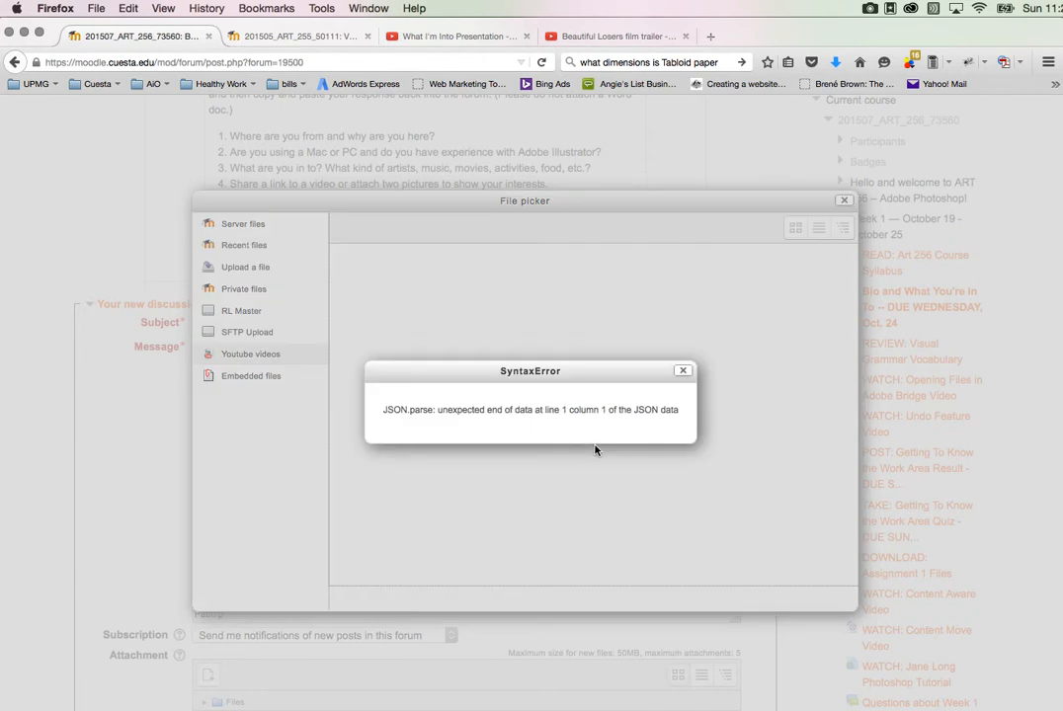
click(682, 371)
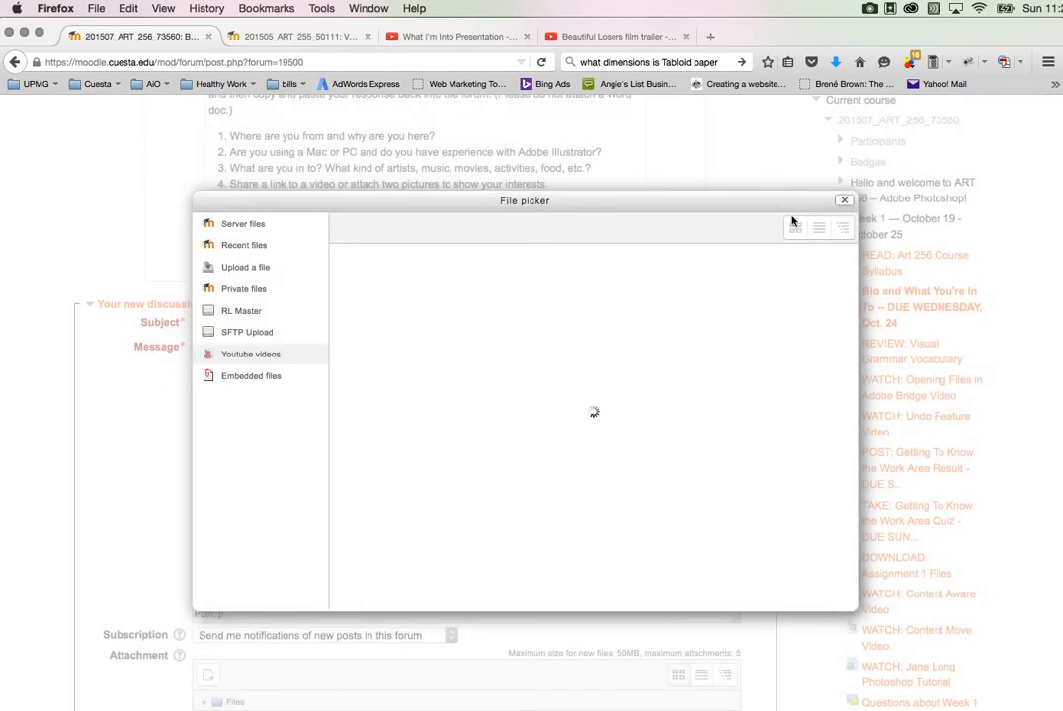
click(845, 202)
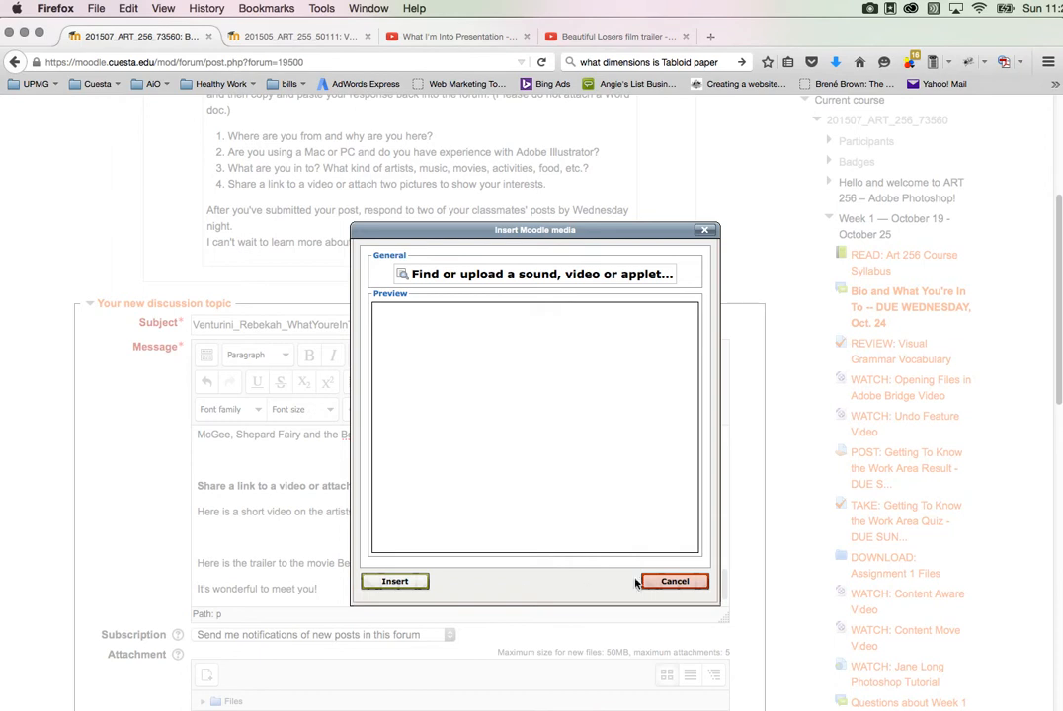
click(673, 581)
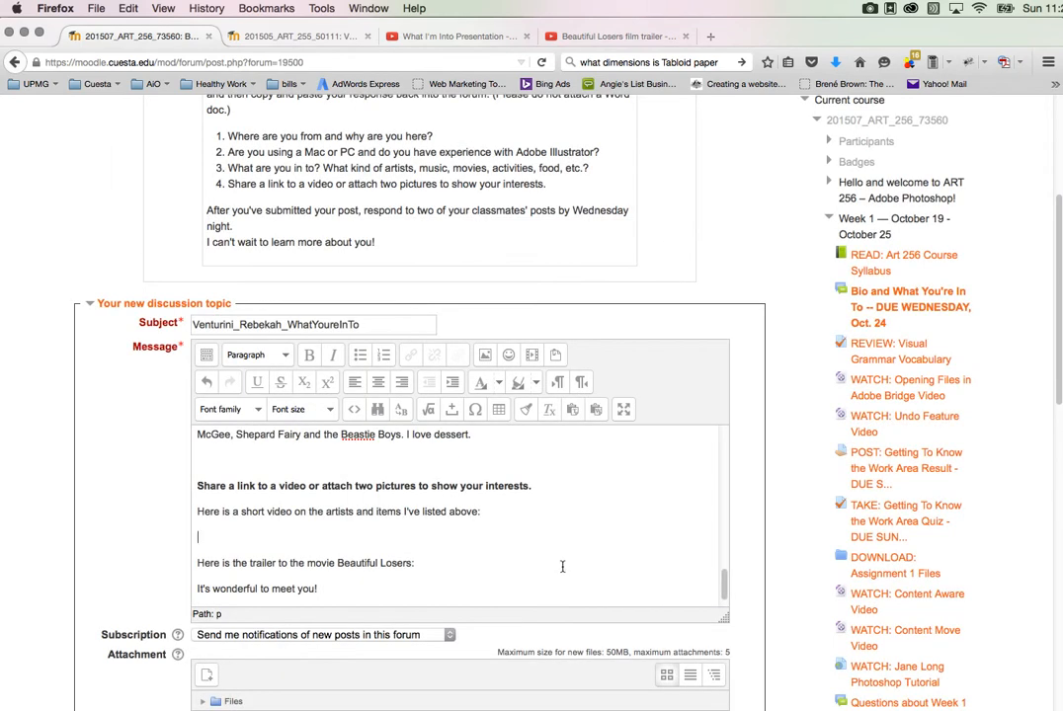
Step: Copy the web address of the "What I'm Into Presentation" YouTube video and paste it on the empty line of the message
click(464, 40)
click(414, 63)
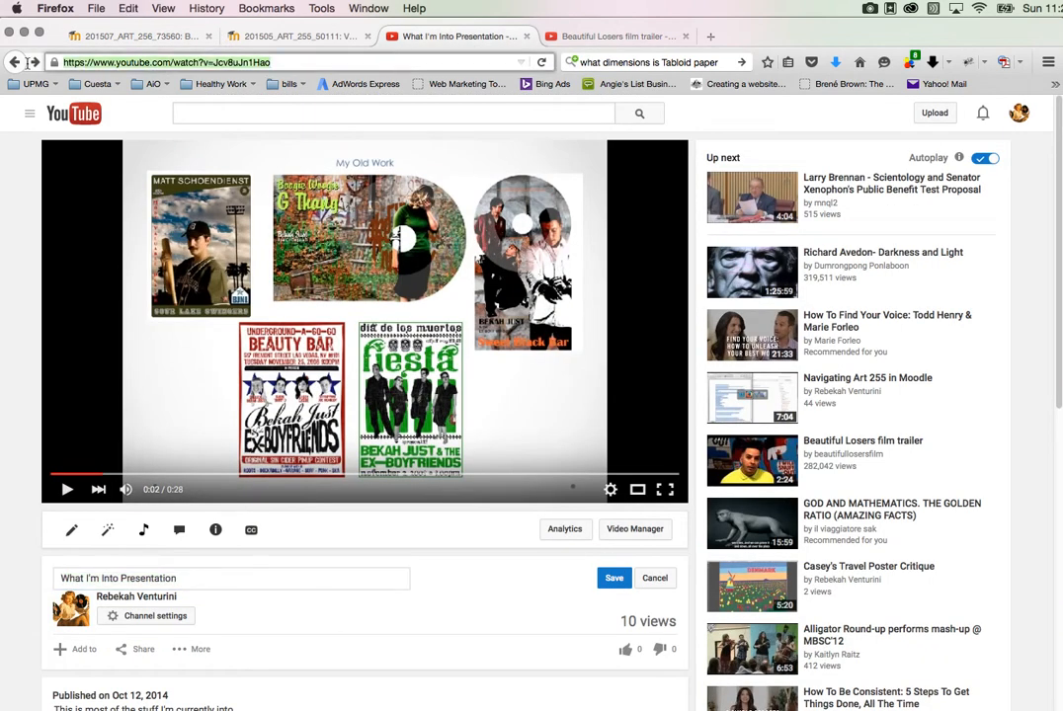
click(172, 35)
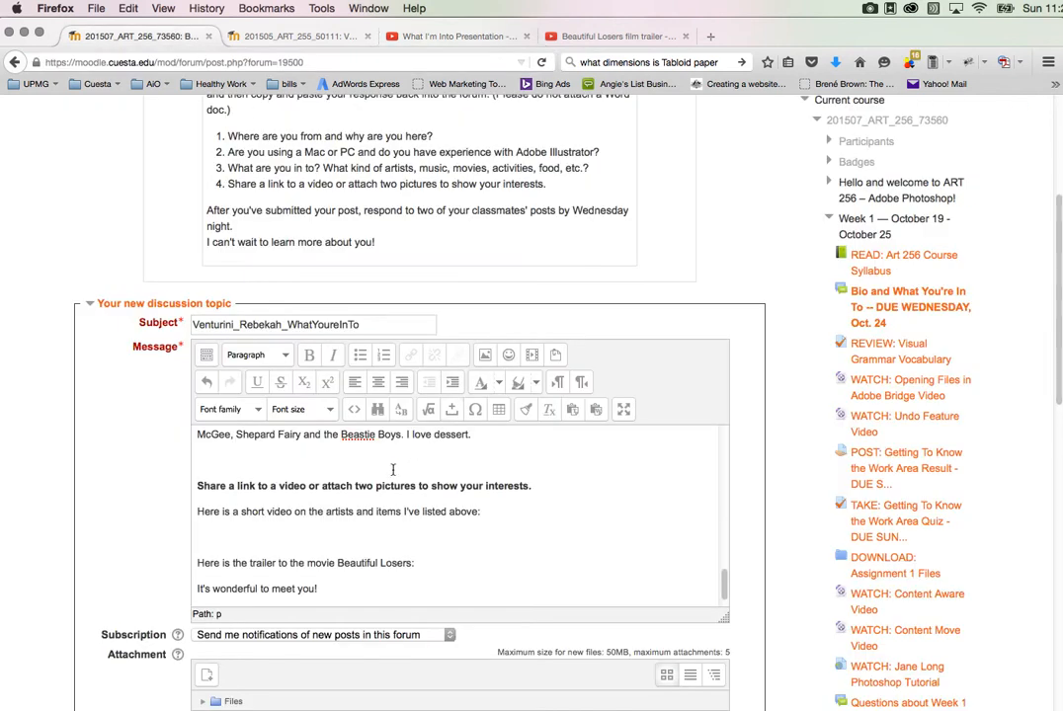
key(super+v)
Step: Turn the pasted presentation address into a link to the same URL, opening in a new window (_blank), titled "What I'm In To Presentation"
drag(422, 537, 166, 540)
key(super+c)
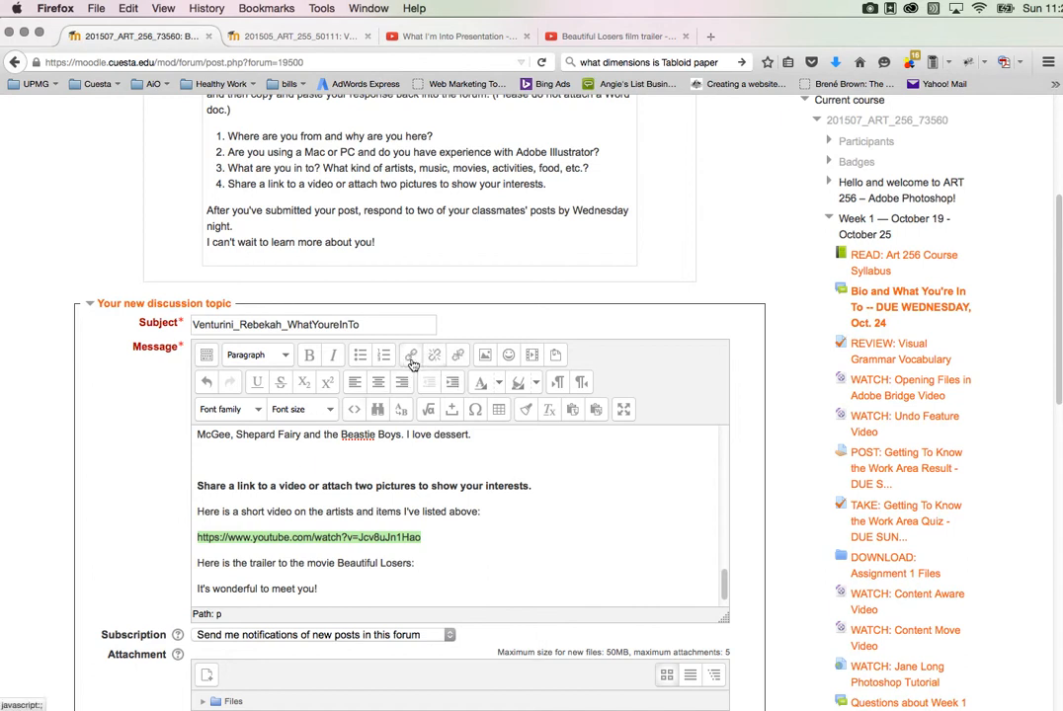
click(411, 356)
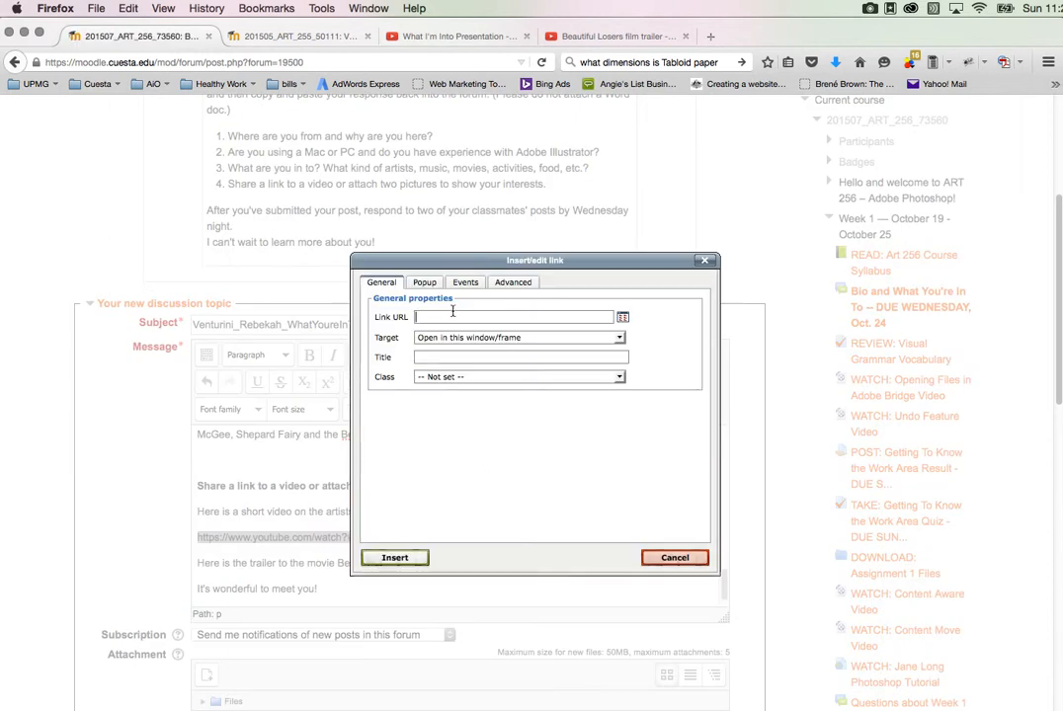
key(super+v)
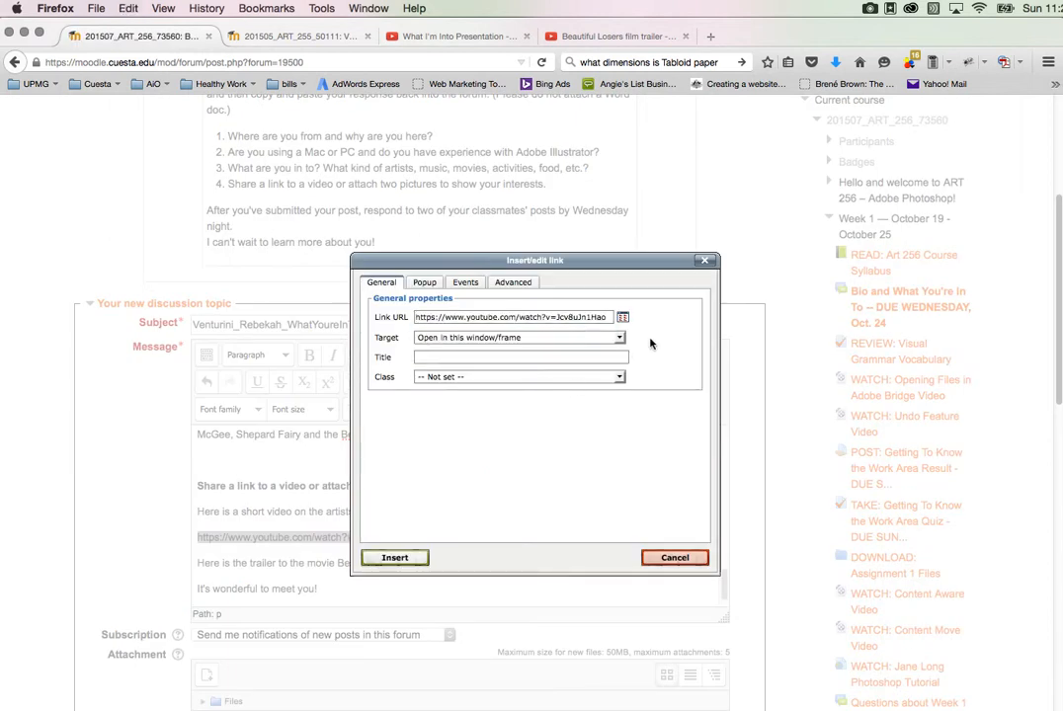
click(619, 338)
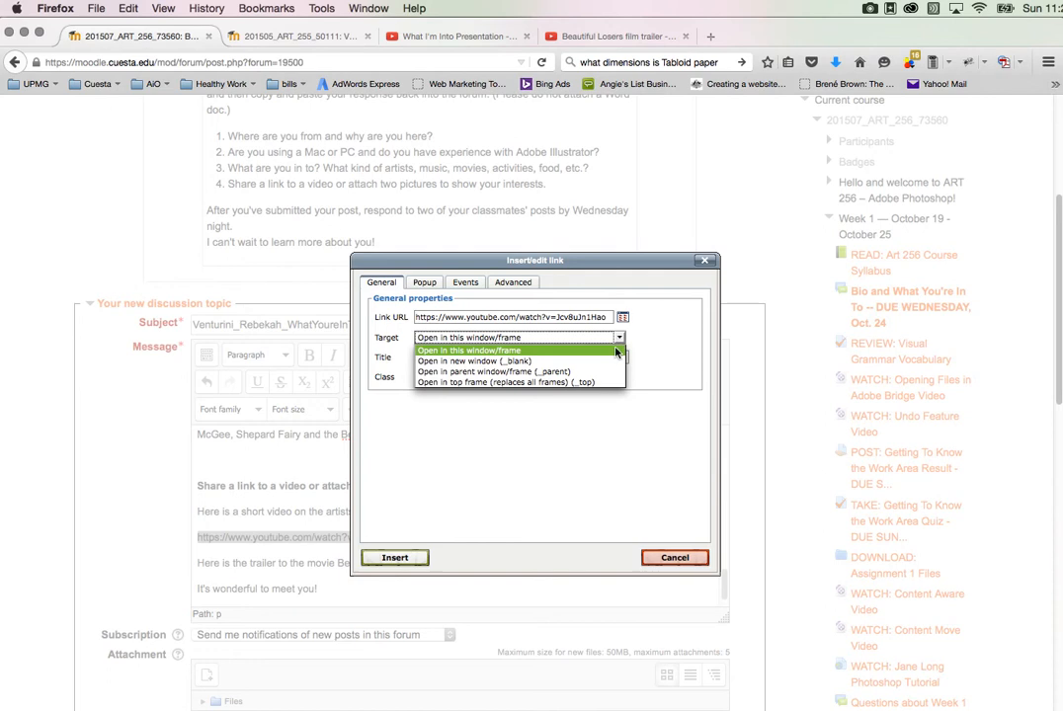
click(534, 361)
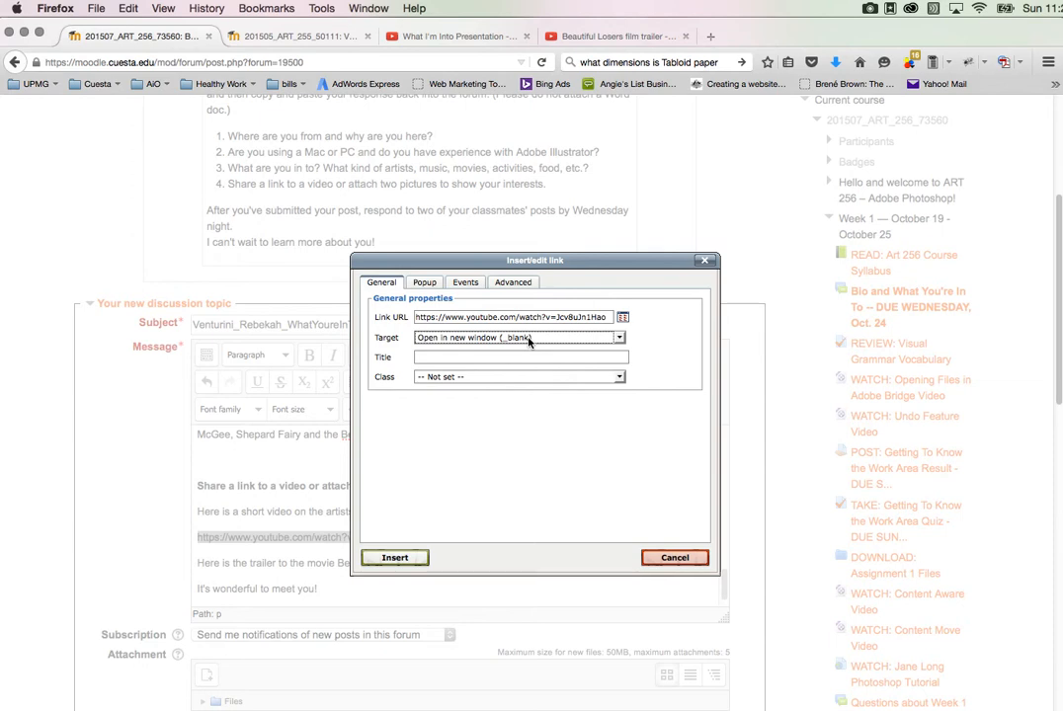
click(481, 356)
text(W)
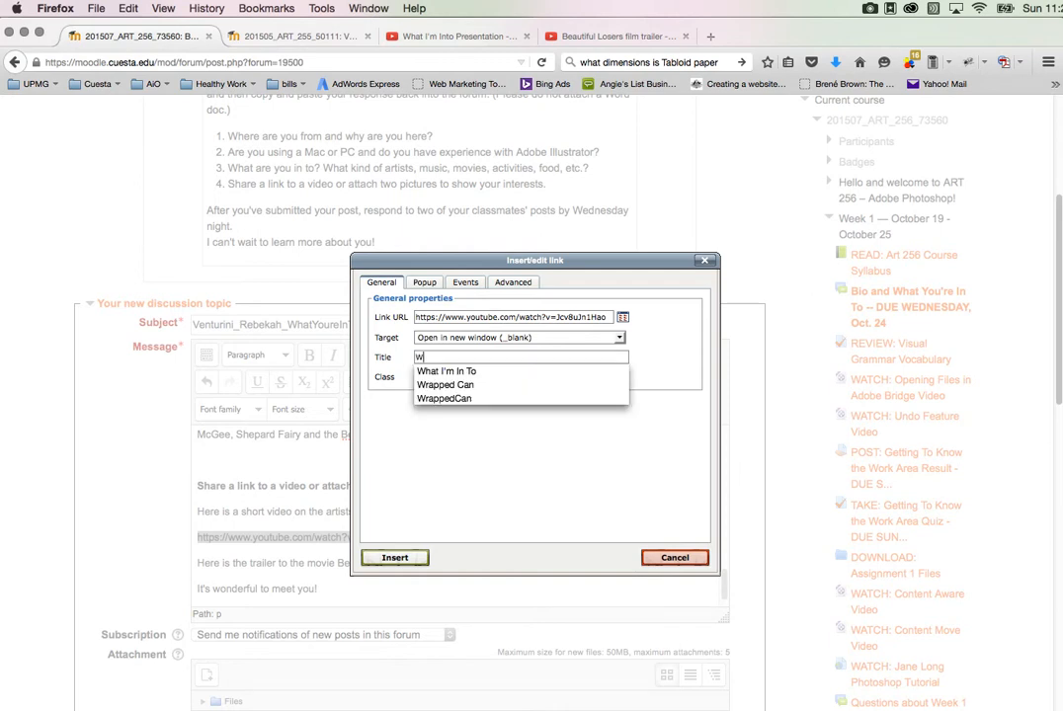
text(hat I'm I)
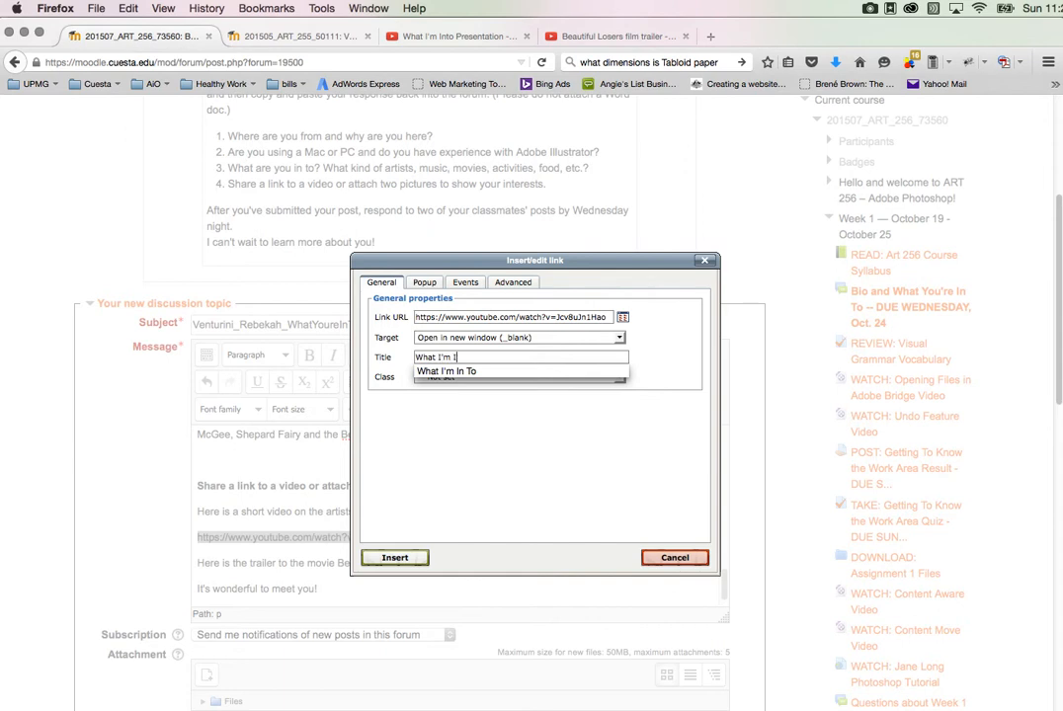
text(n To Pres)
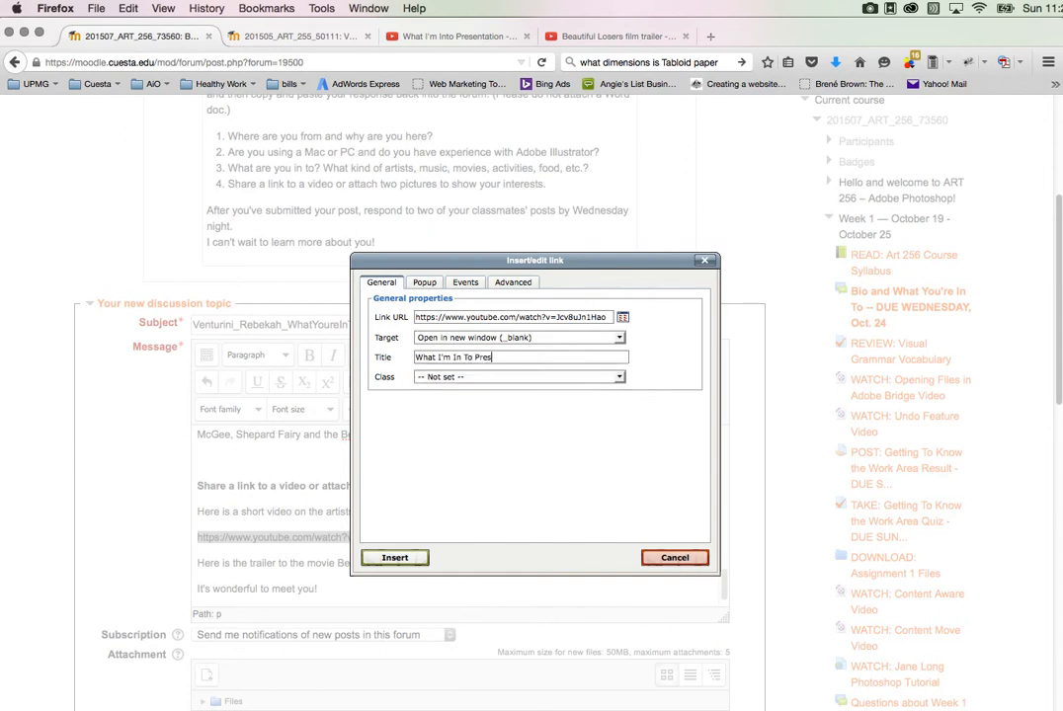
text(entation)
click(395, 558)
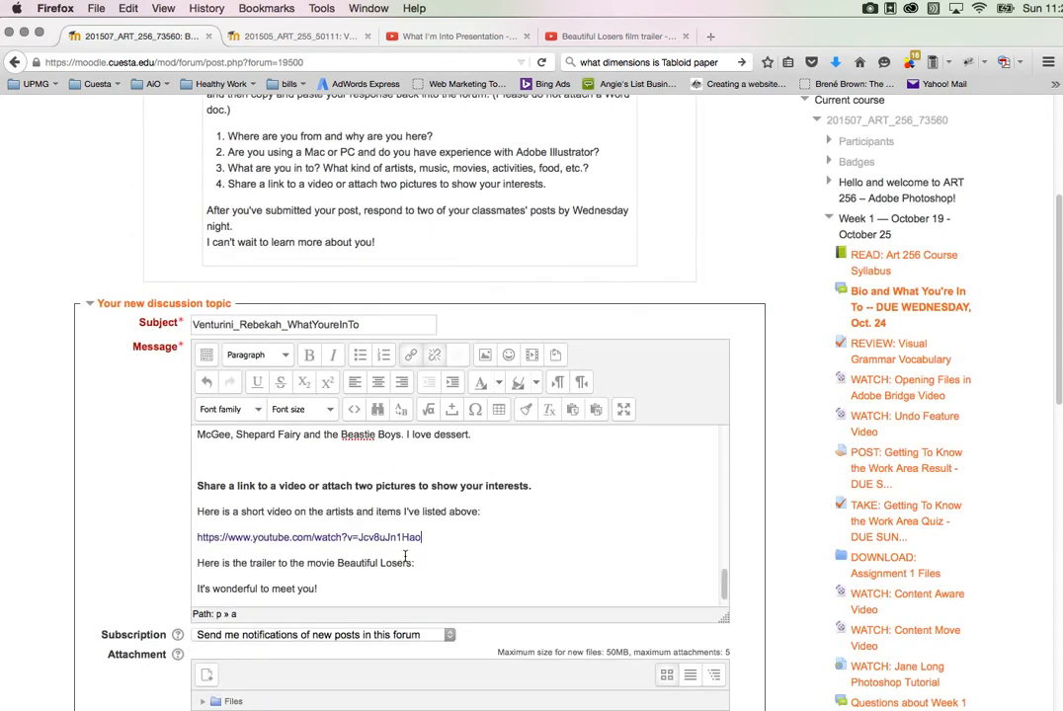
Step: Paste the "Beautiful Losers film trailer" YouTube address on a new line below "Here is the trailer to the movie Beautiful Losers:"
key(Return)
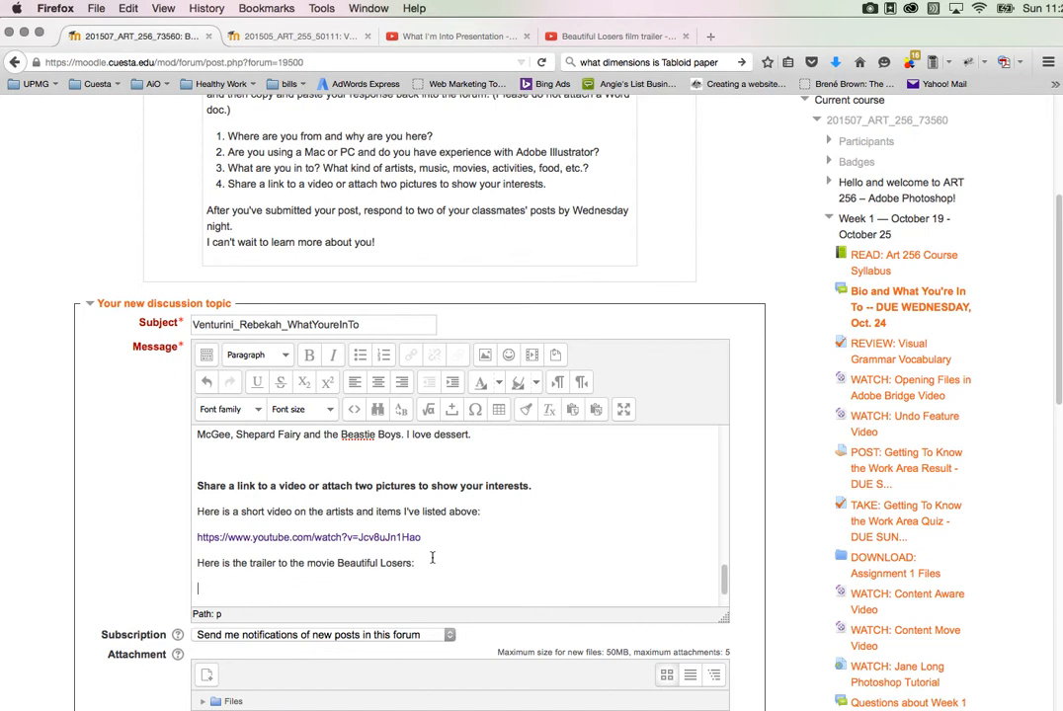
click(598, 37)
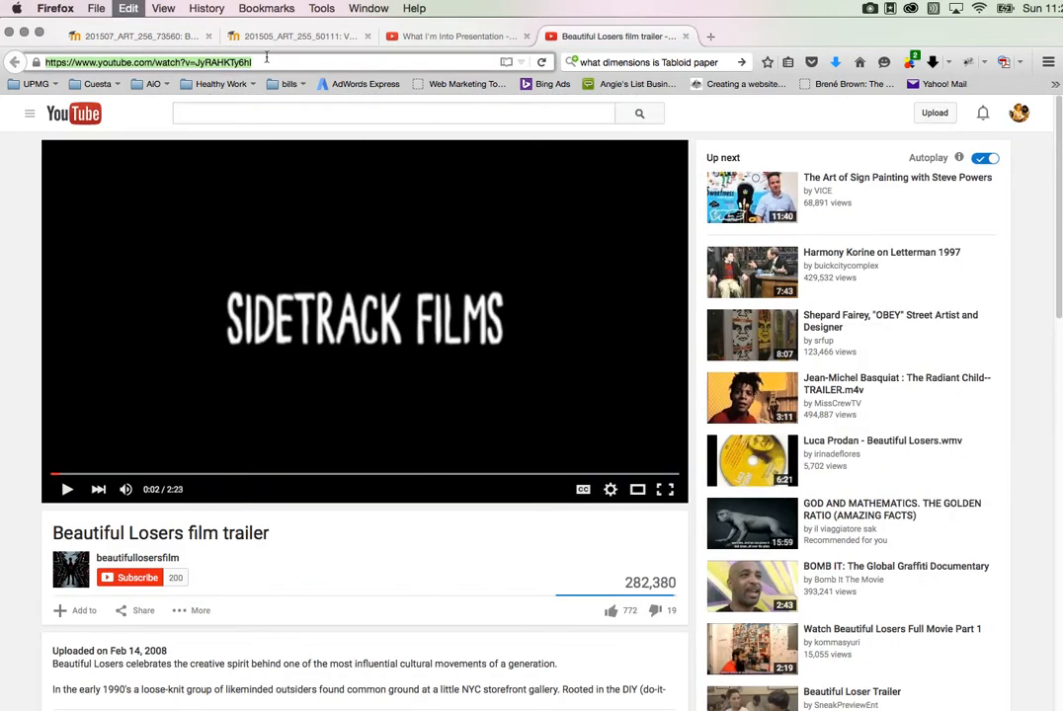
click(139, 36)
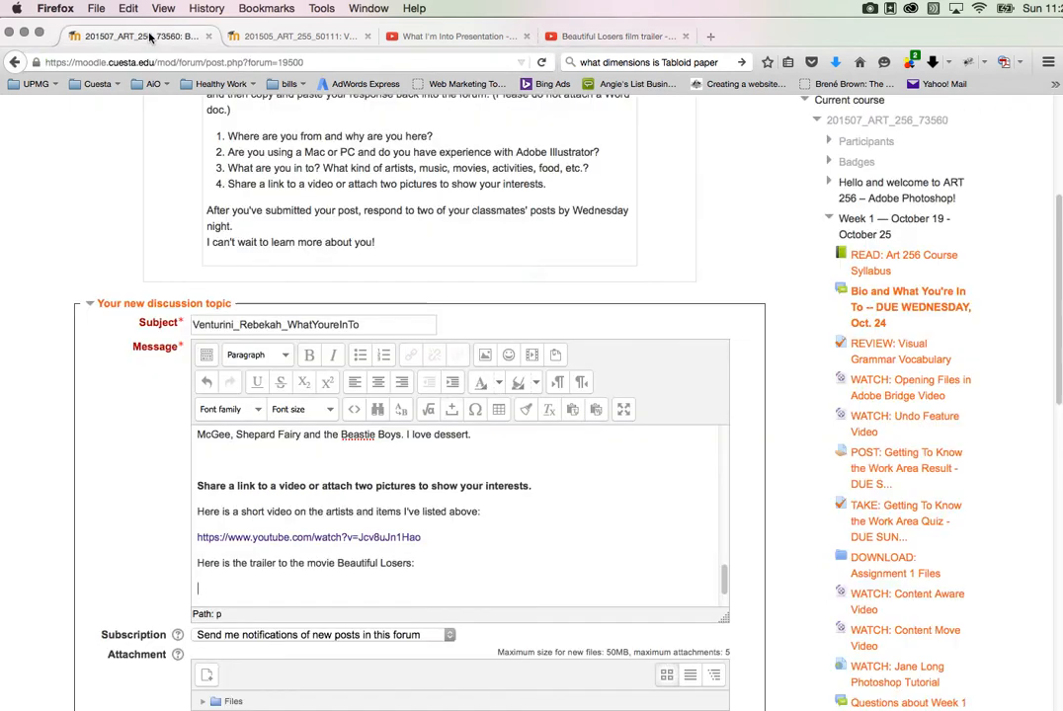
text(https://www.youtube.com/watch?v=JyRAHKTy6hI)
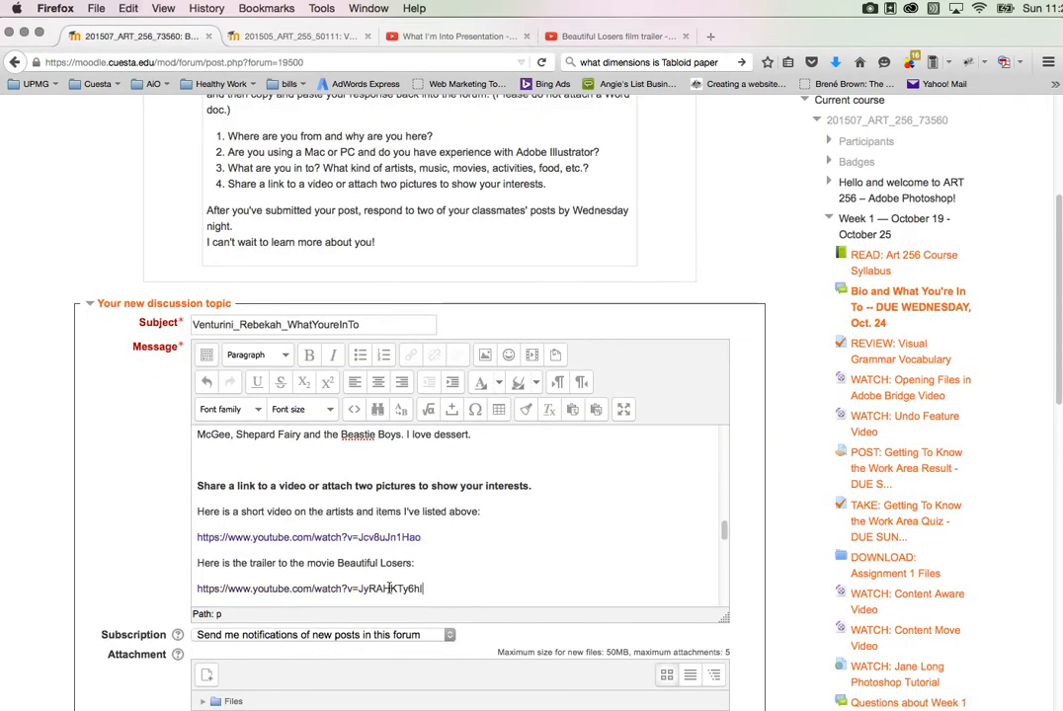
Step: Turn the pasted trailer address into a link to the same URL, opening in a new window (_blank), titled "Beautiful Losers Trailer"
drag(422, 589, 197, 581)
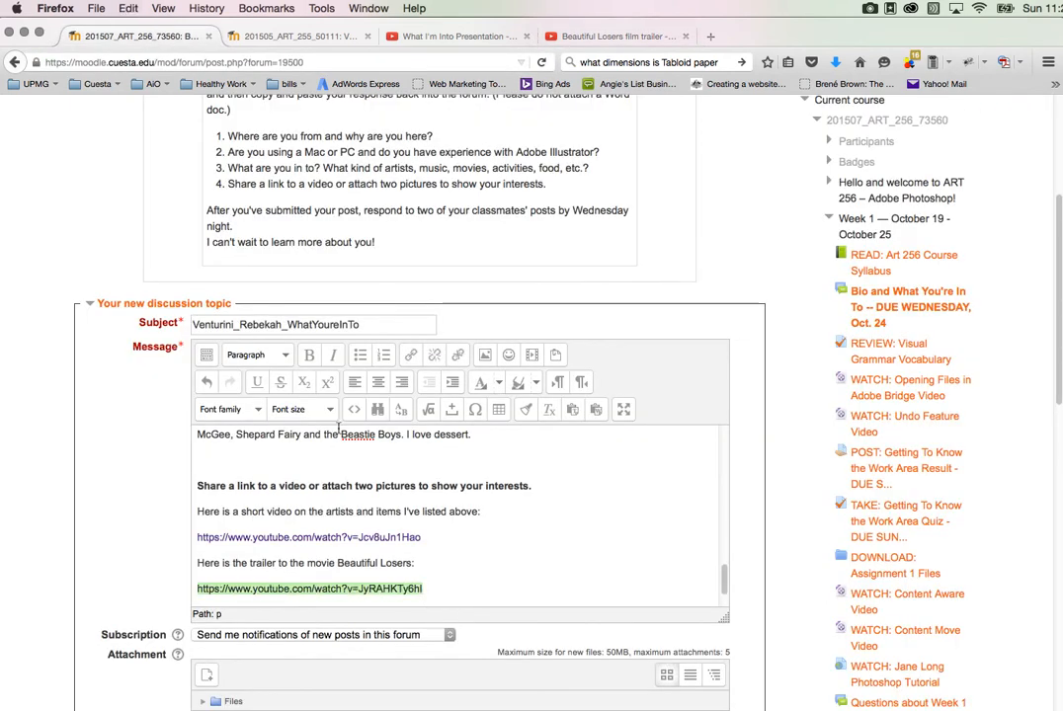
click(408, 356)
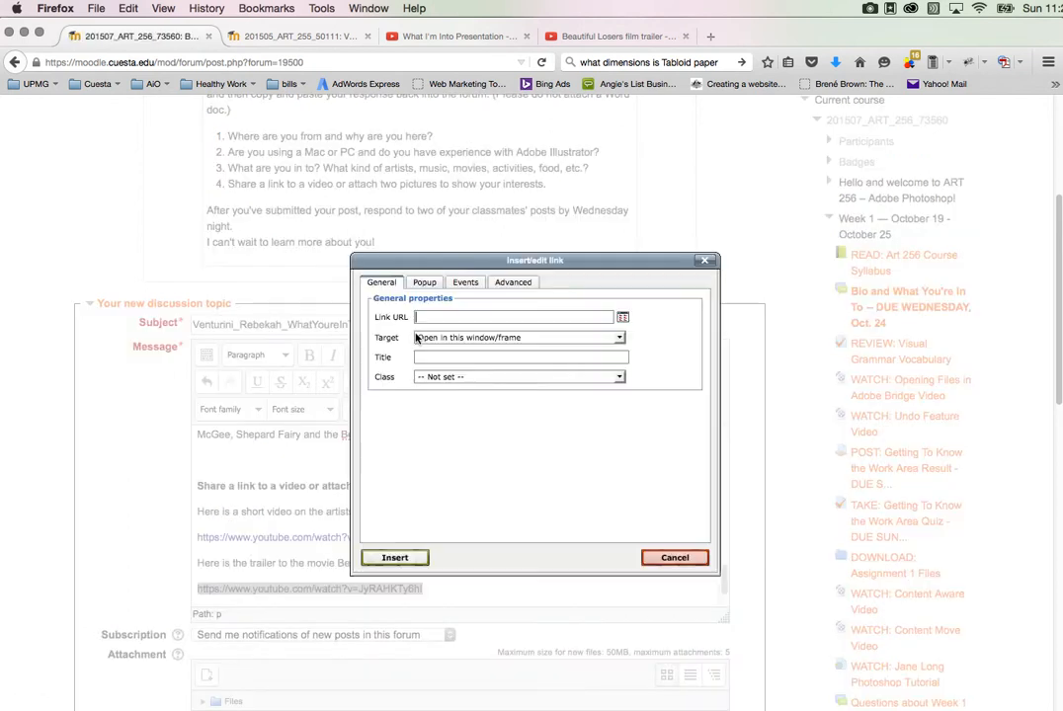
click(599, 340)
click(553, 361)
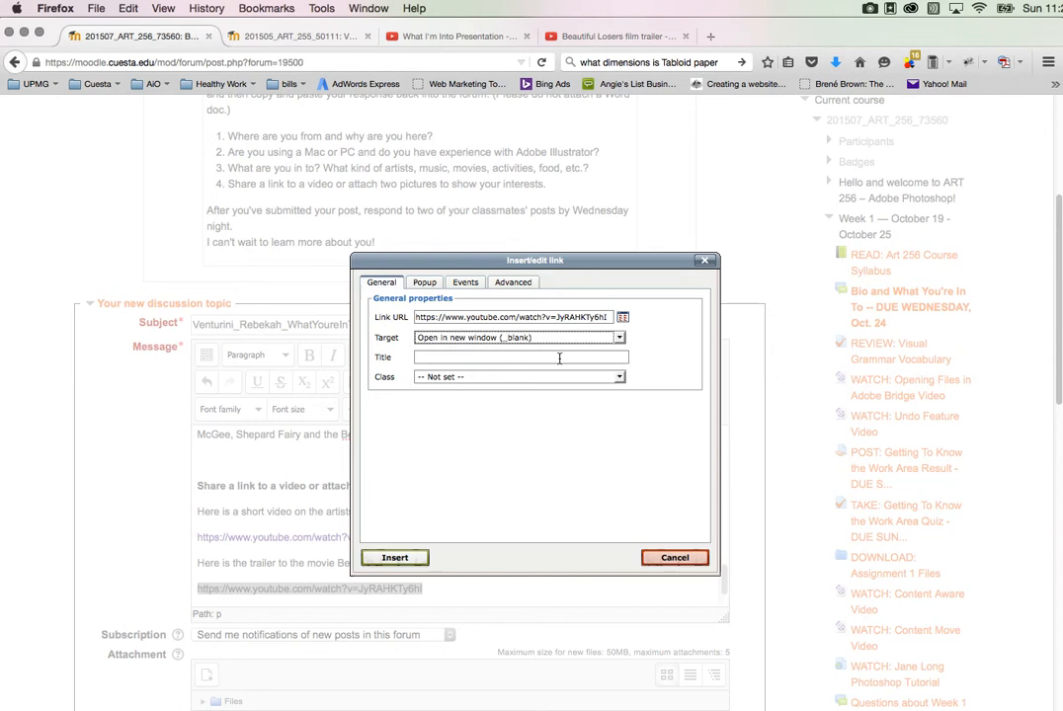
click(559, 358)
text(Bea)
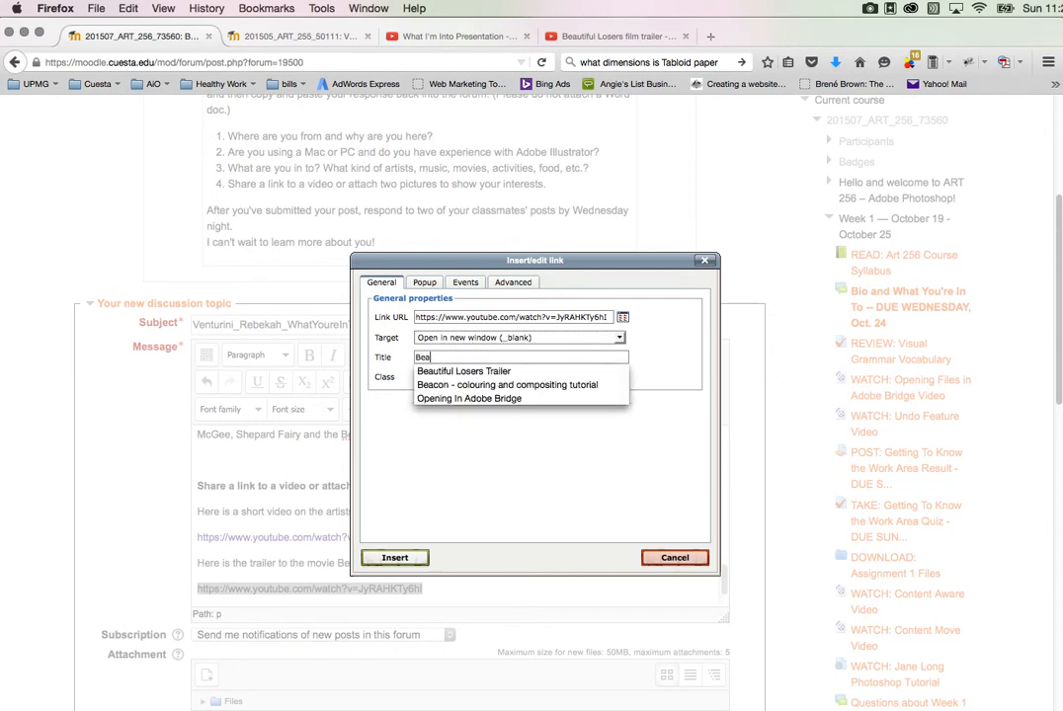
text(uti)
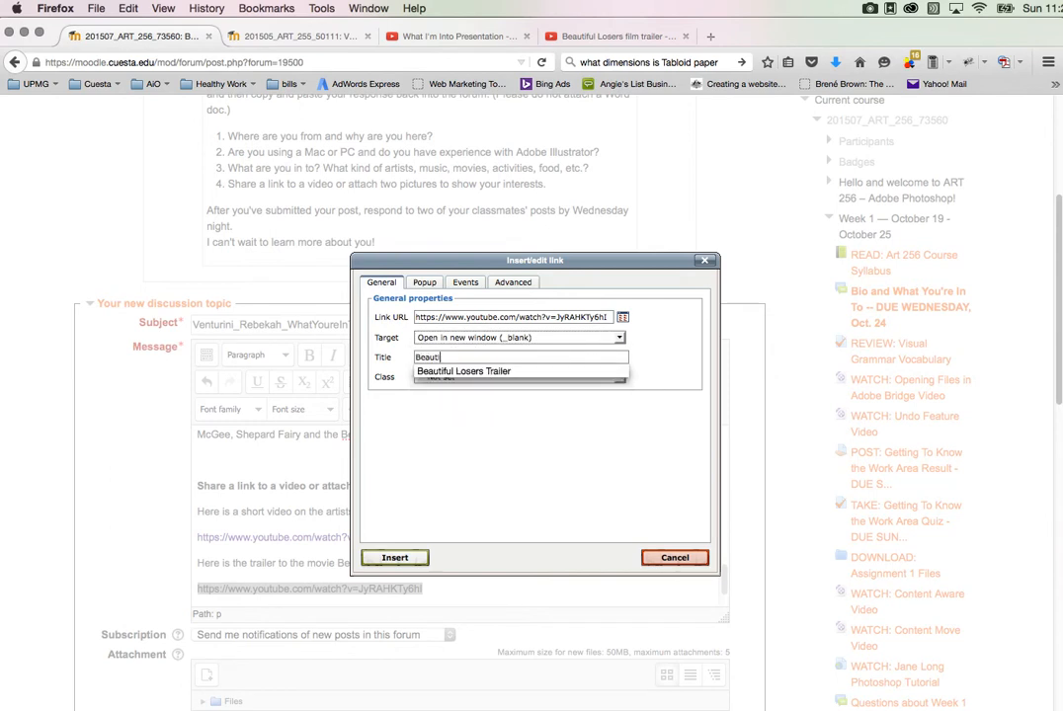
text(ful Losers Trailer)
click(500, 372)
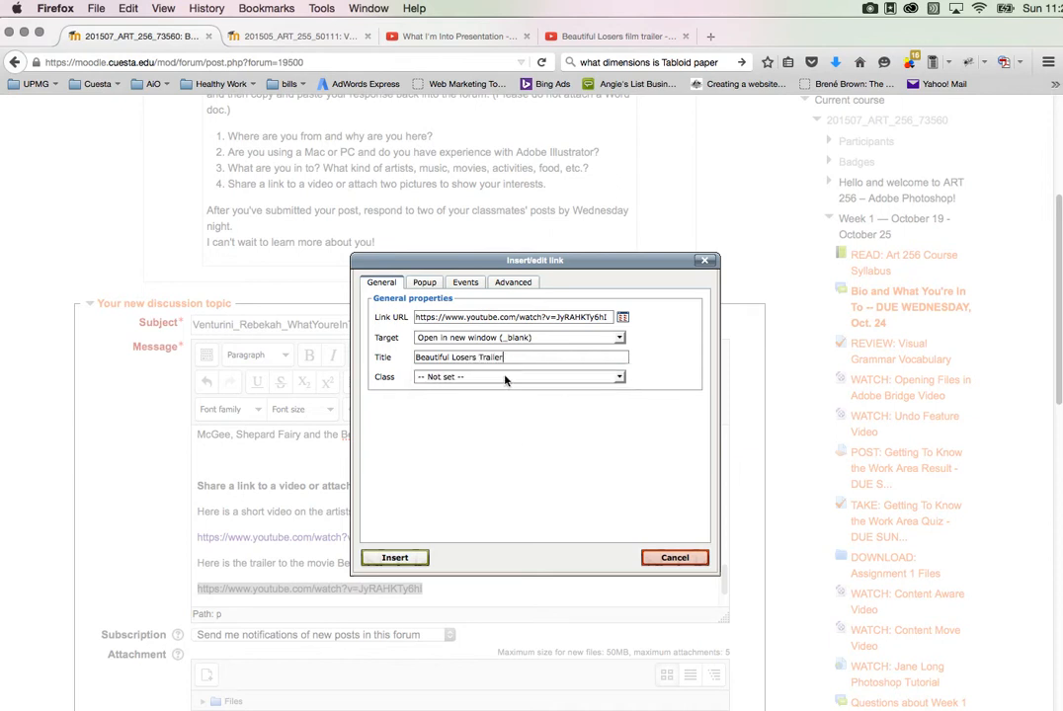
click(392, 560)
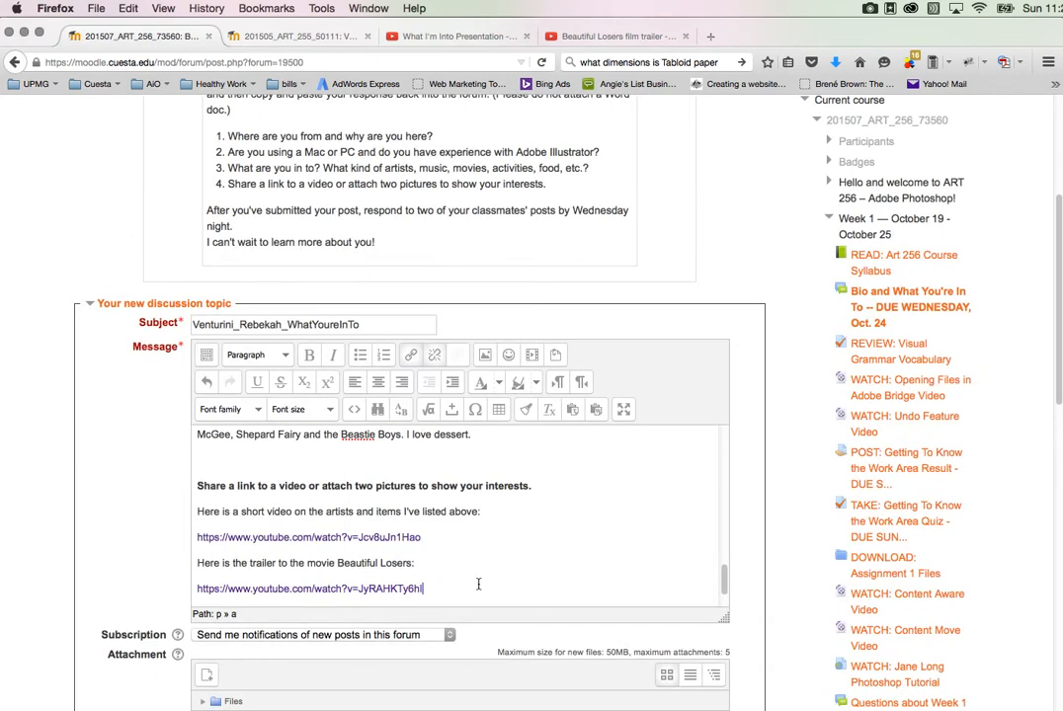
Step: Set the subscription to "I don't want to be notified of new posts in this forum" and post the topic to the forum
scroll(478, 584, down, 2)
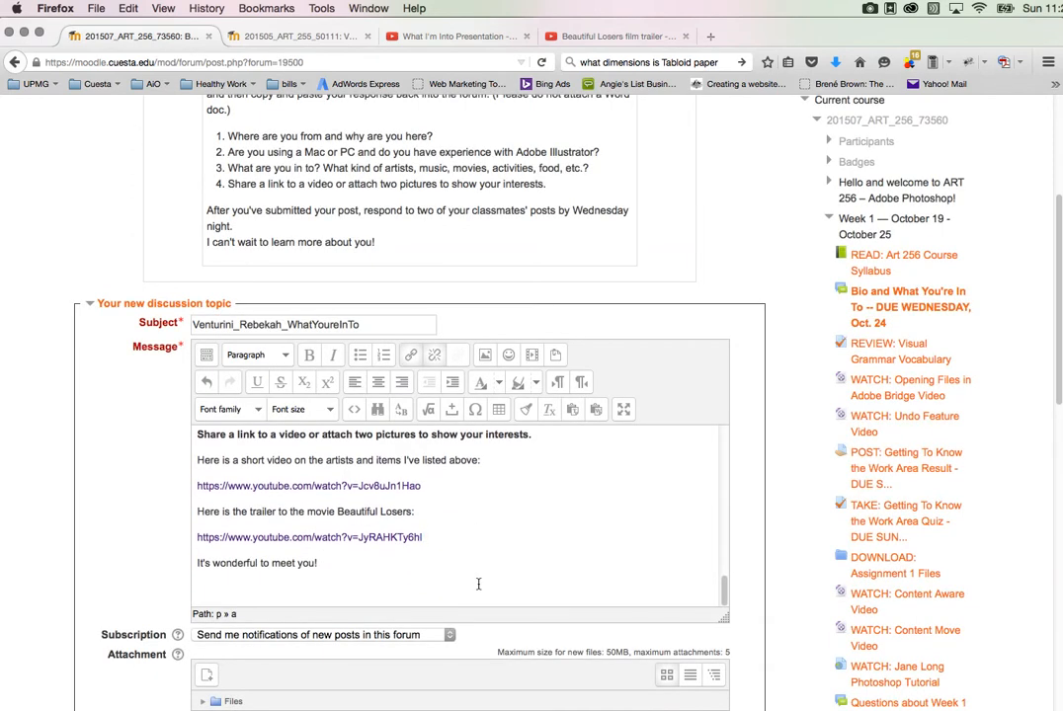
scroll(747, 494, down, 4)
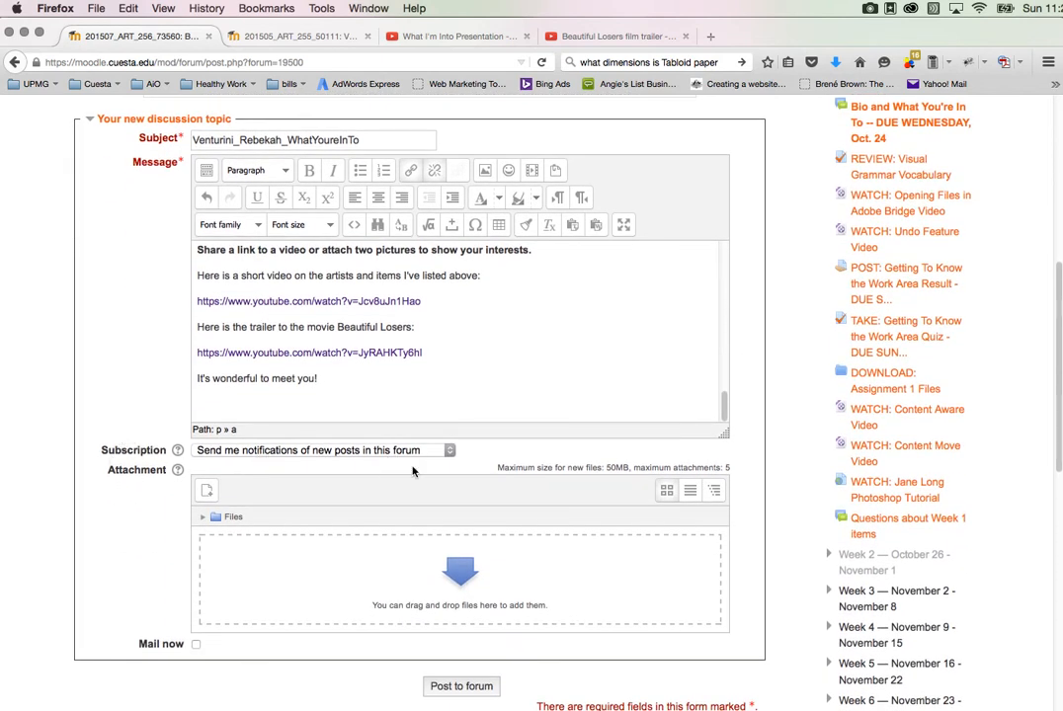
click(447, 450)
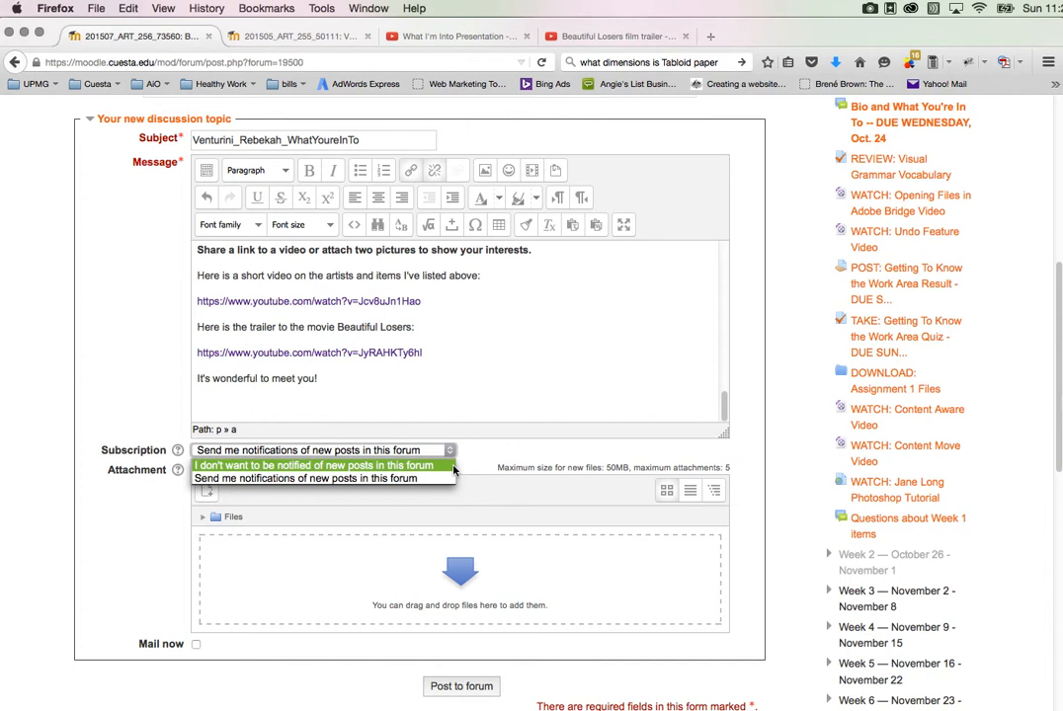
click(453, 468)
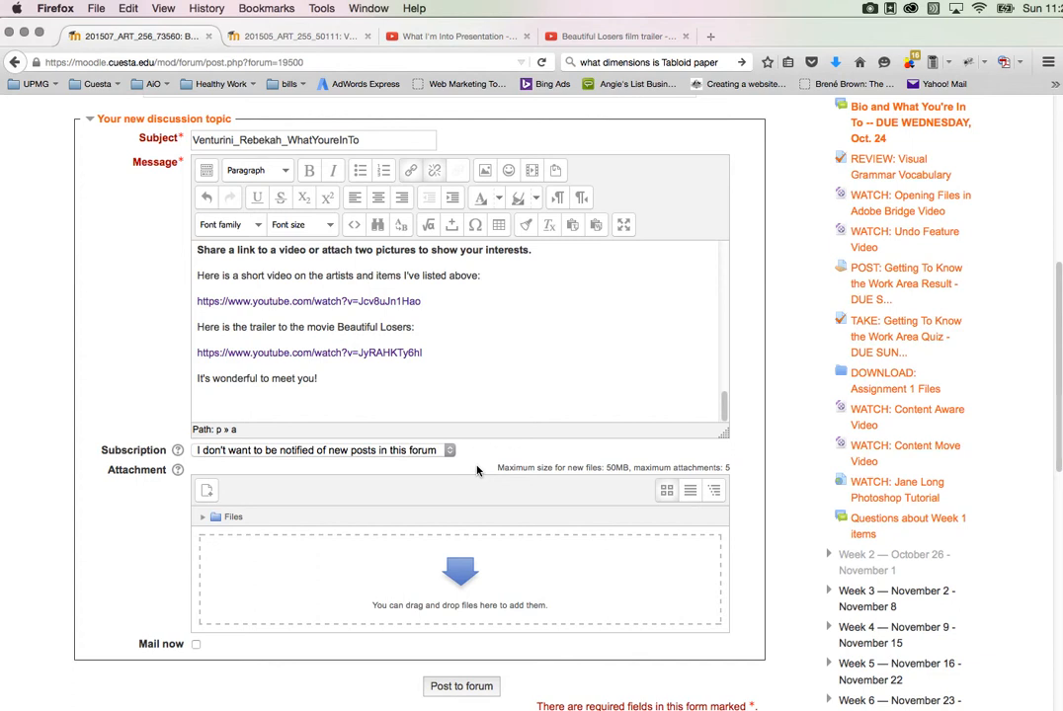
scroll(395, 602, down, 2)
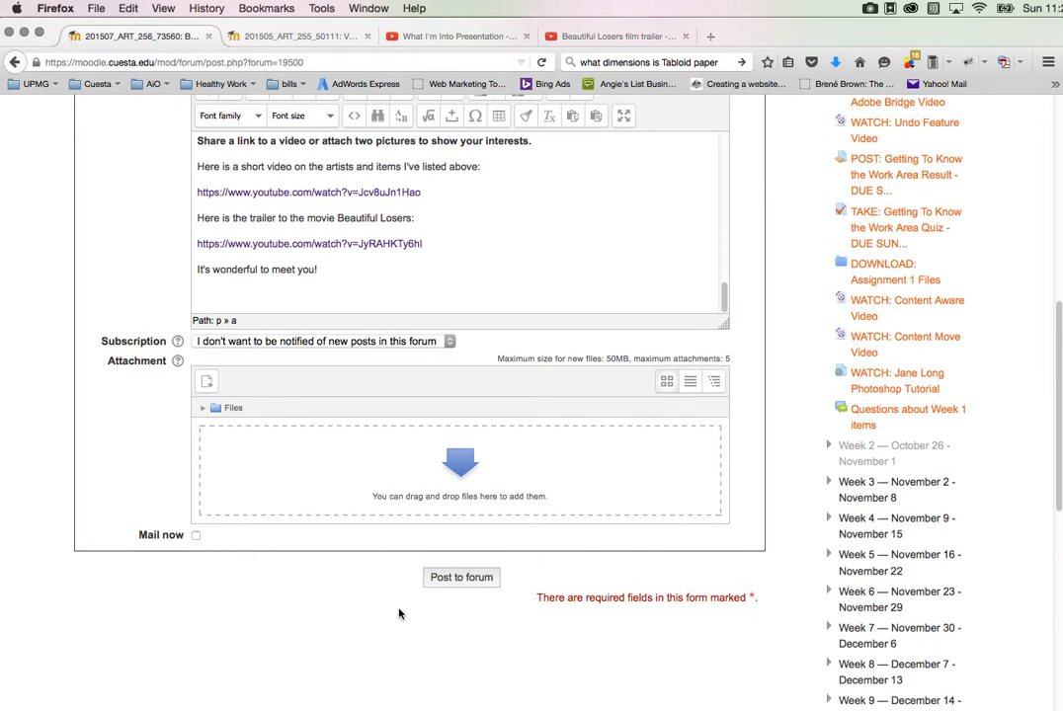
scroll(399, 613, down, 1)
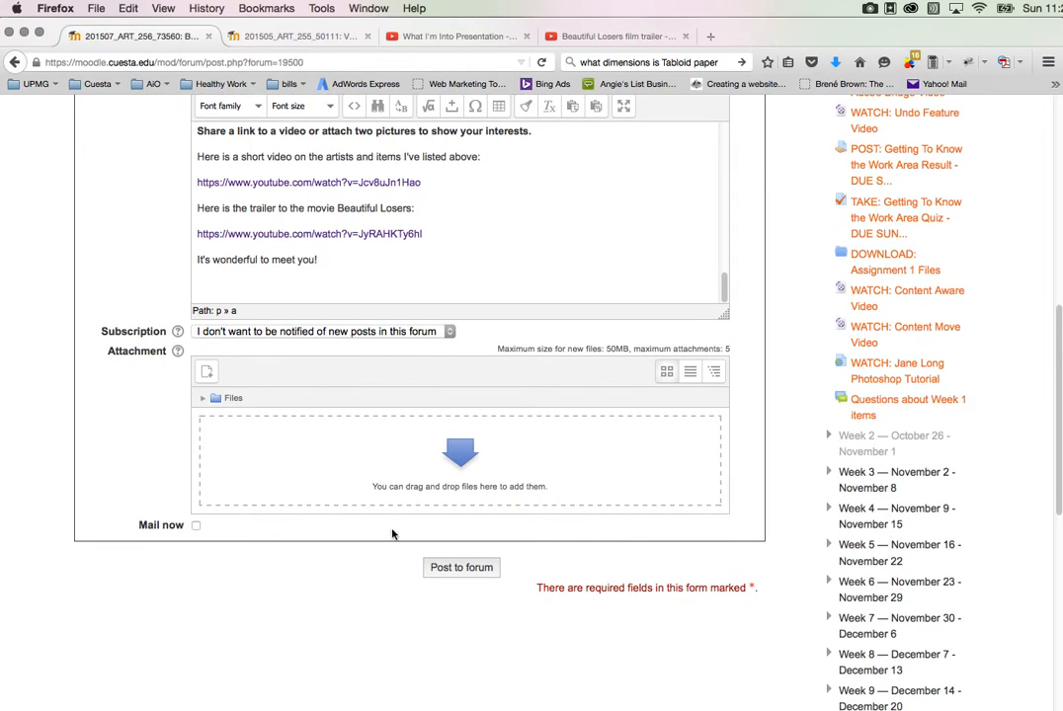
click(456, 571)
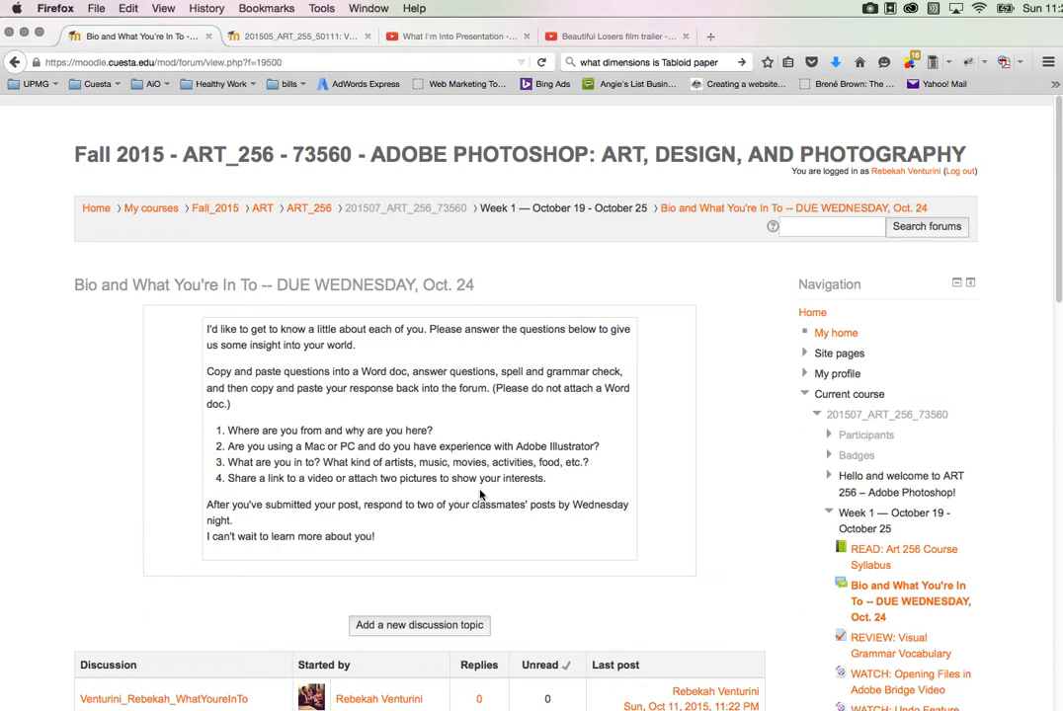
Step: Open the newly posted discussion from the forum list and compare its video section with the same post in the ART 255 course
scroll(482, 495, down, 3)
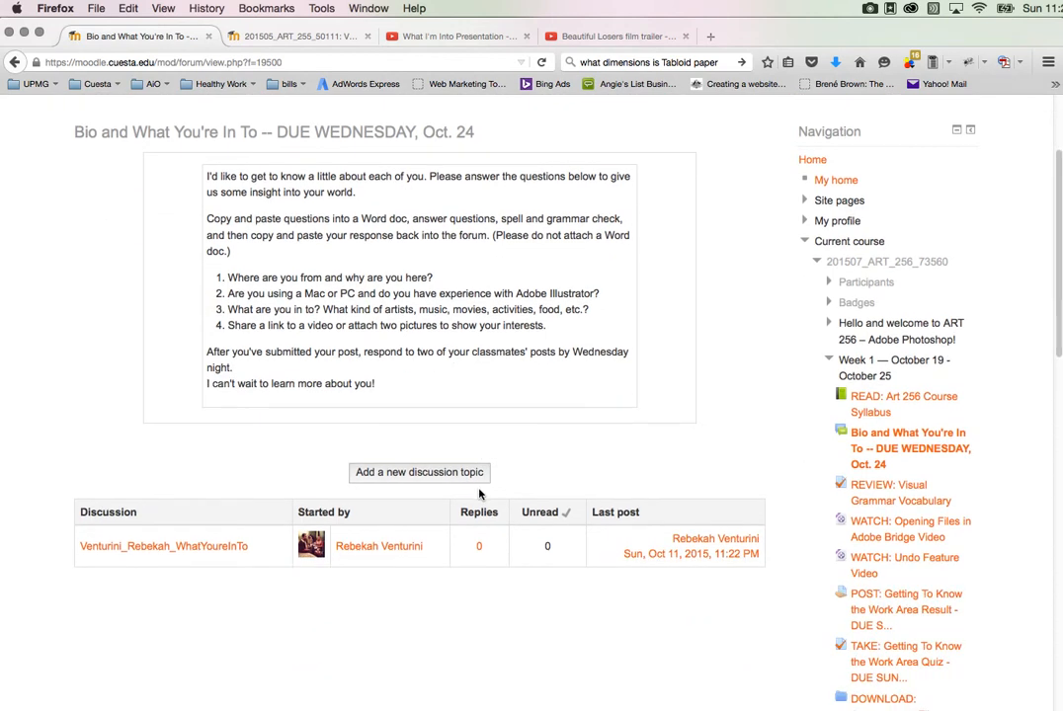
click(194, 551)
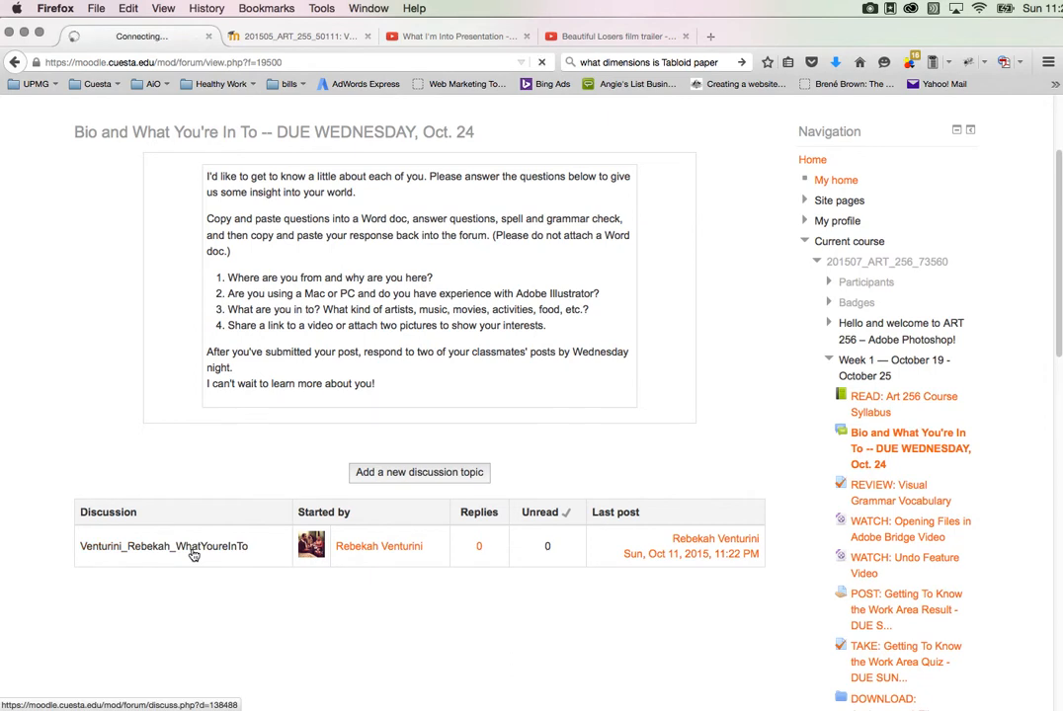
scroll(376, 533, down, 12)
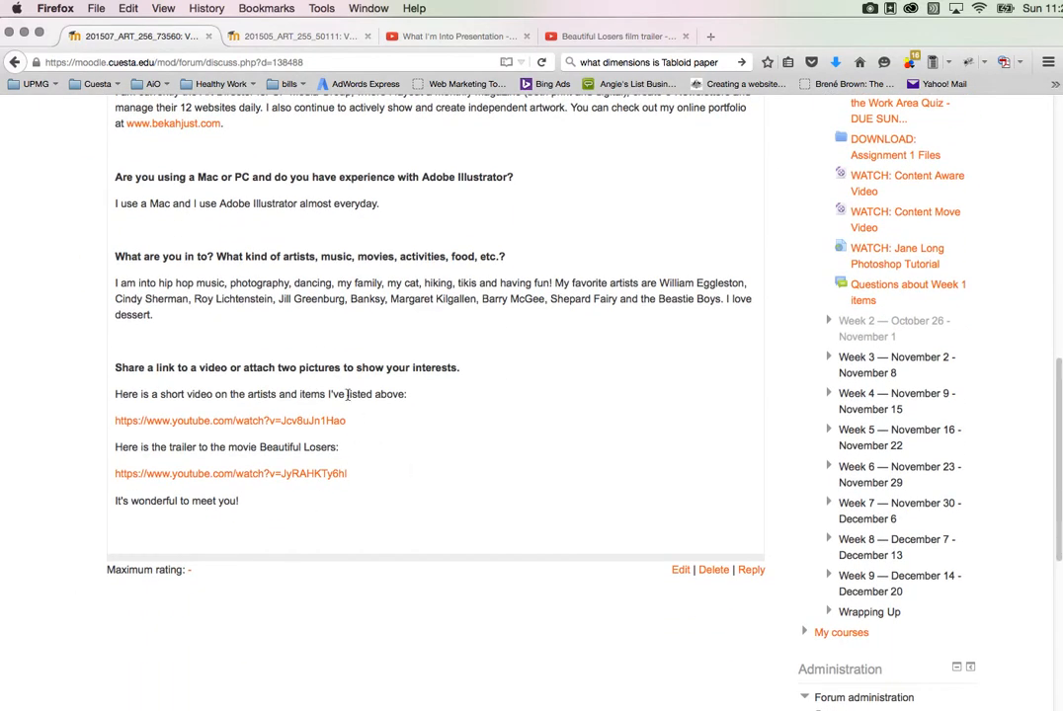
click(281, 37)
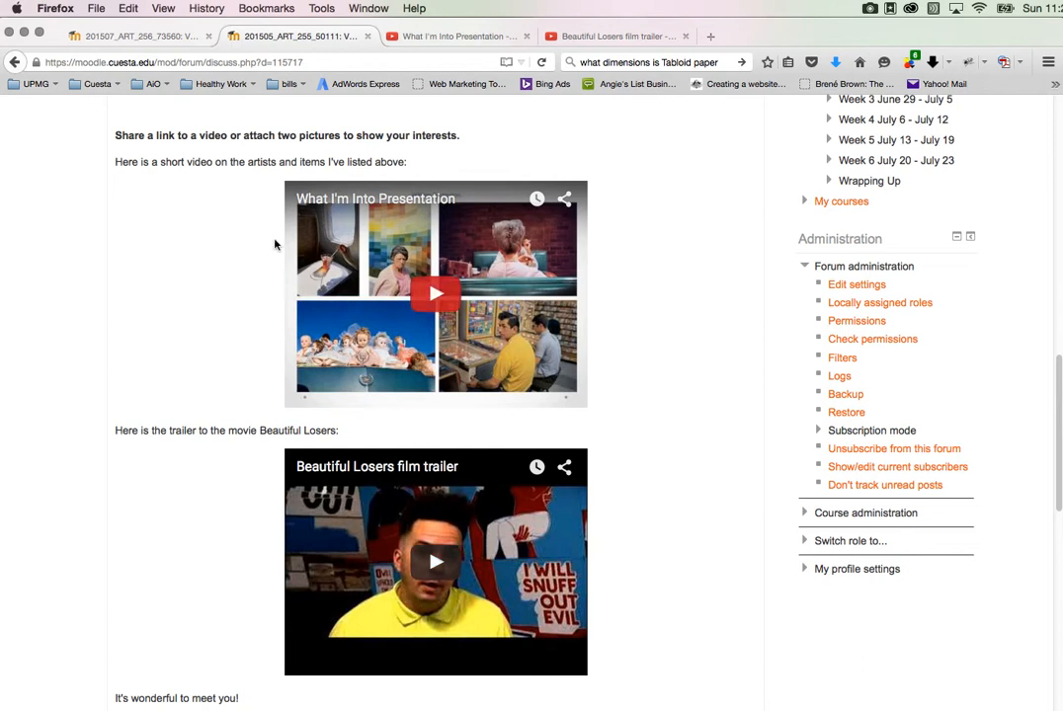
click(158, 37)
scroll(439, 519, up, 15)
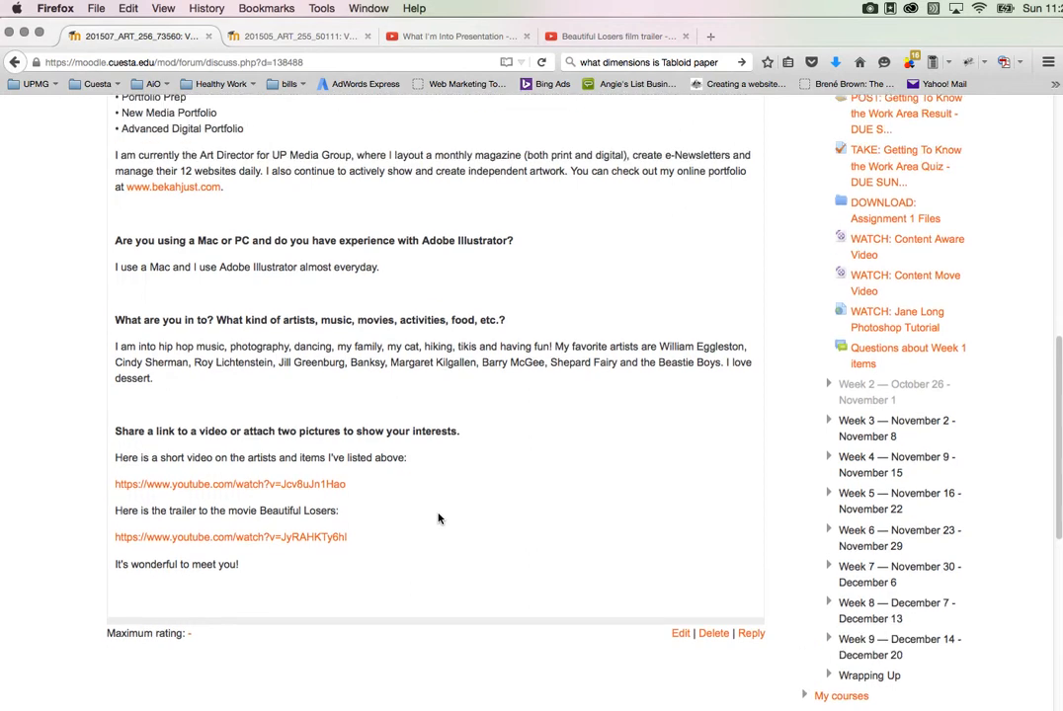